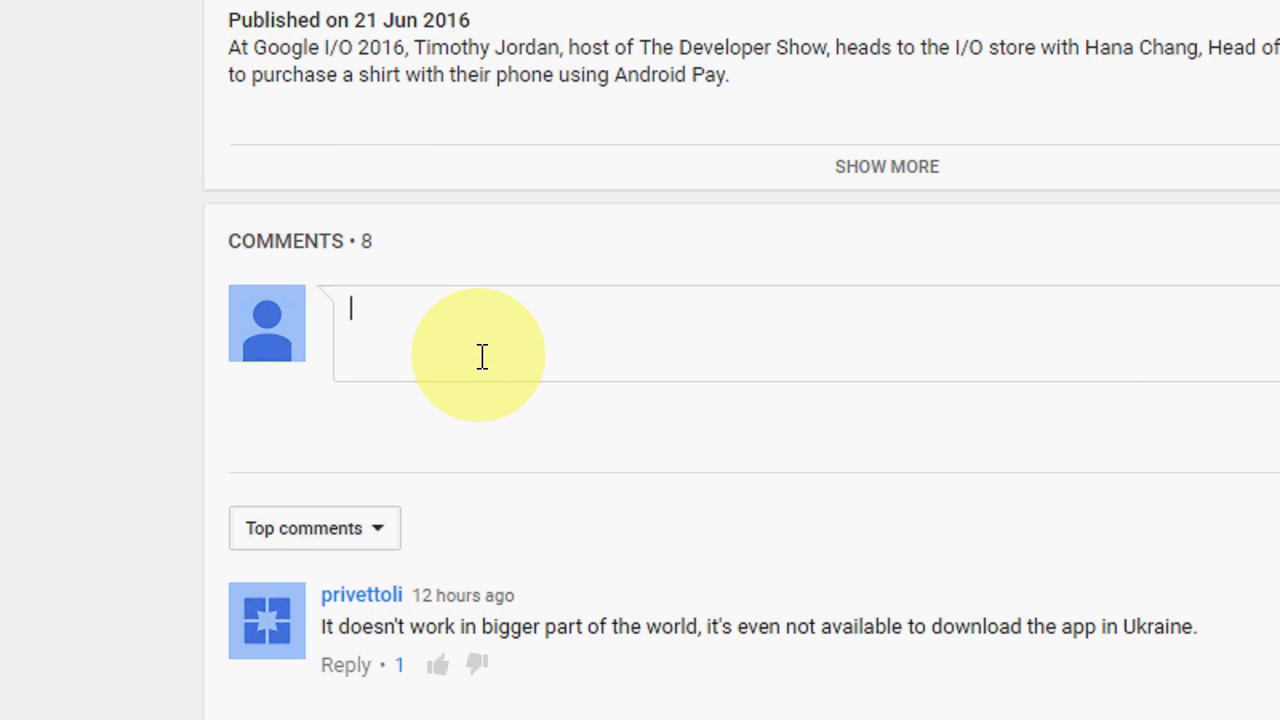
Post 'thanks' in bold as *thanks*, fixing the mistyped closing asterisk first
type("*")
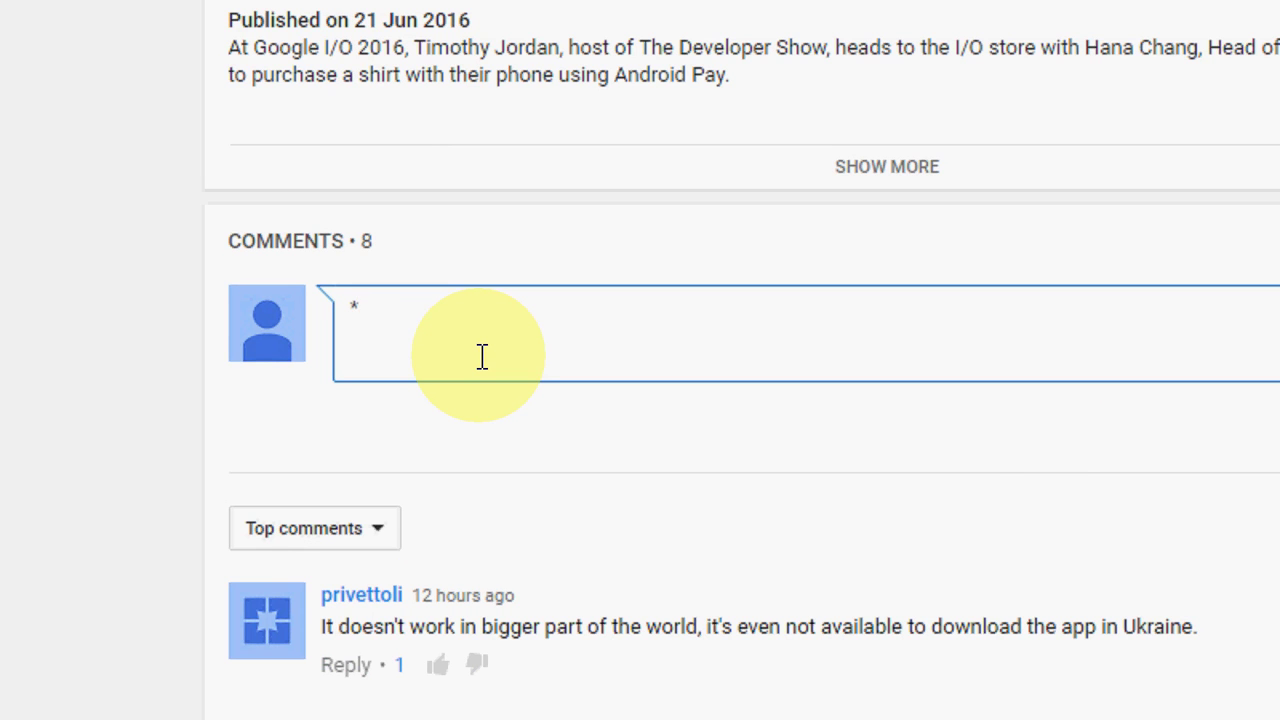
type("thanks*")
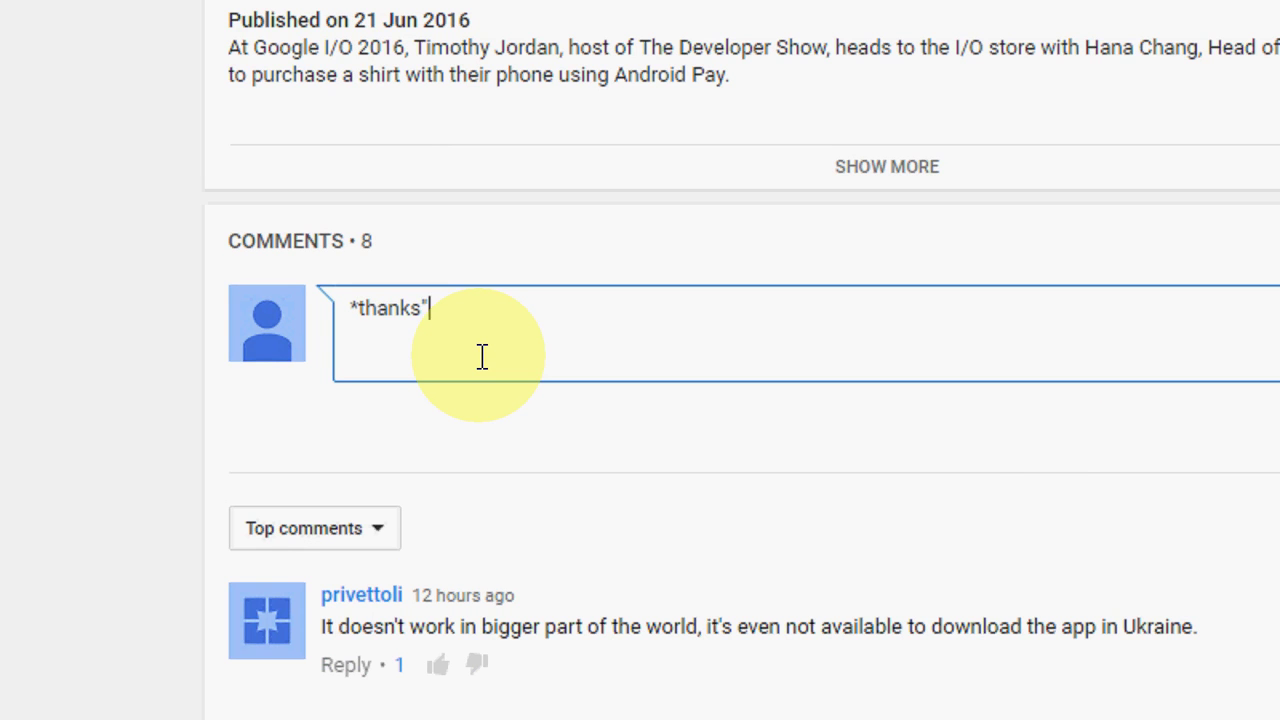
key("BackSpace")
type("*")
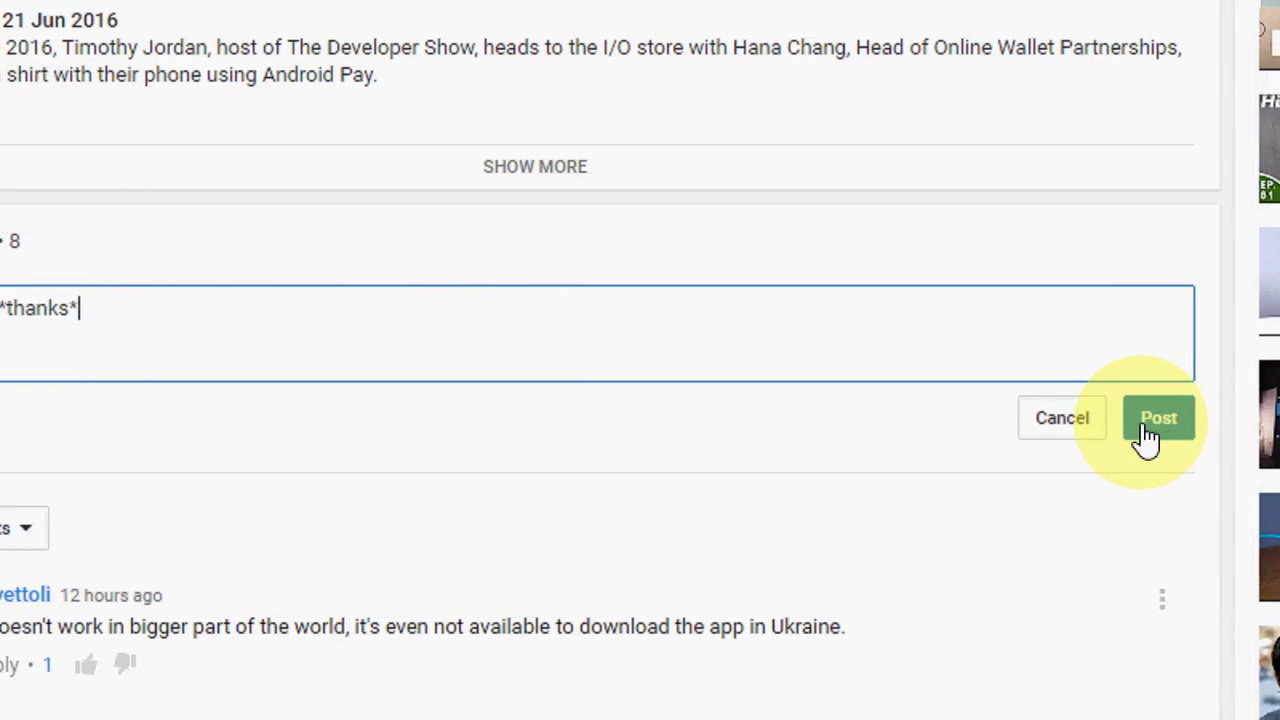
left_click(1147, 433)
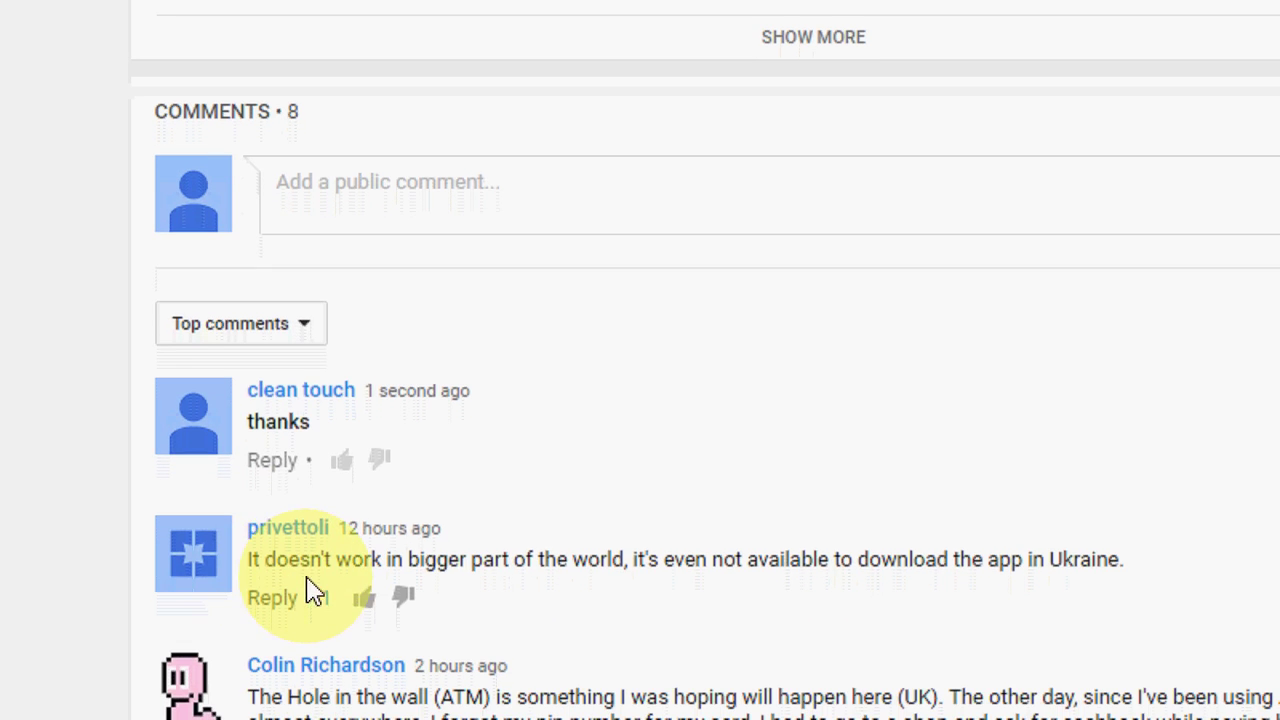
left_click(342, 190)
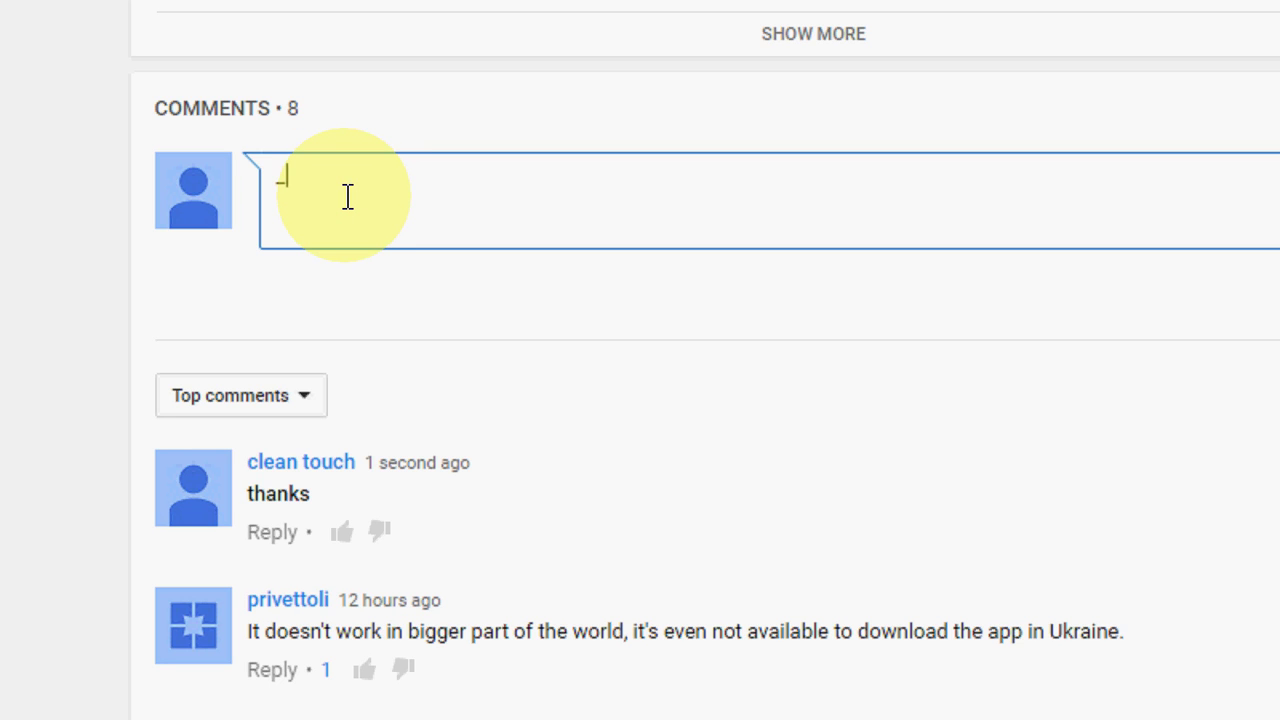
Post an italic 'thanks' comment using _thanks_ markup
type("thanks_")
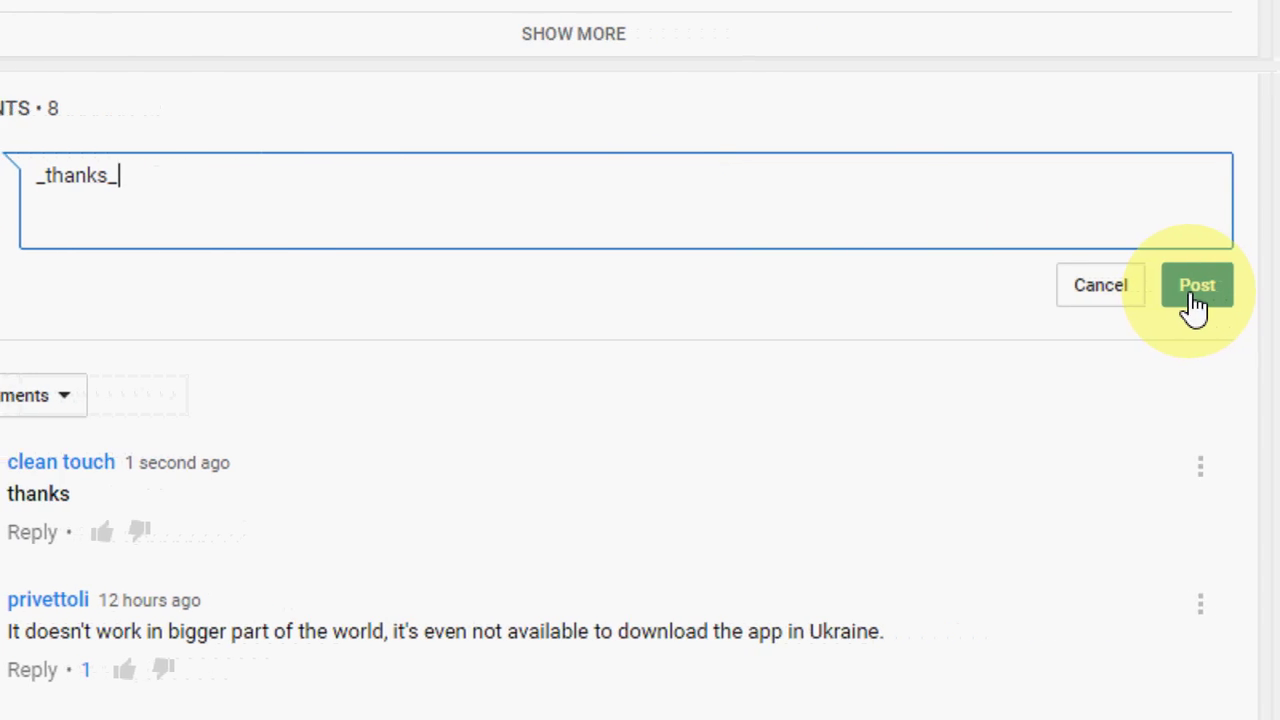
left_click(1240, 308)
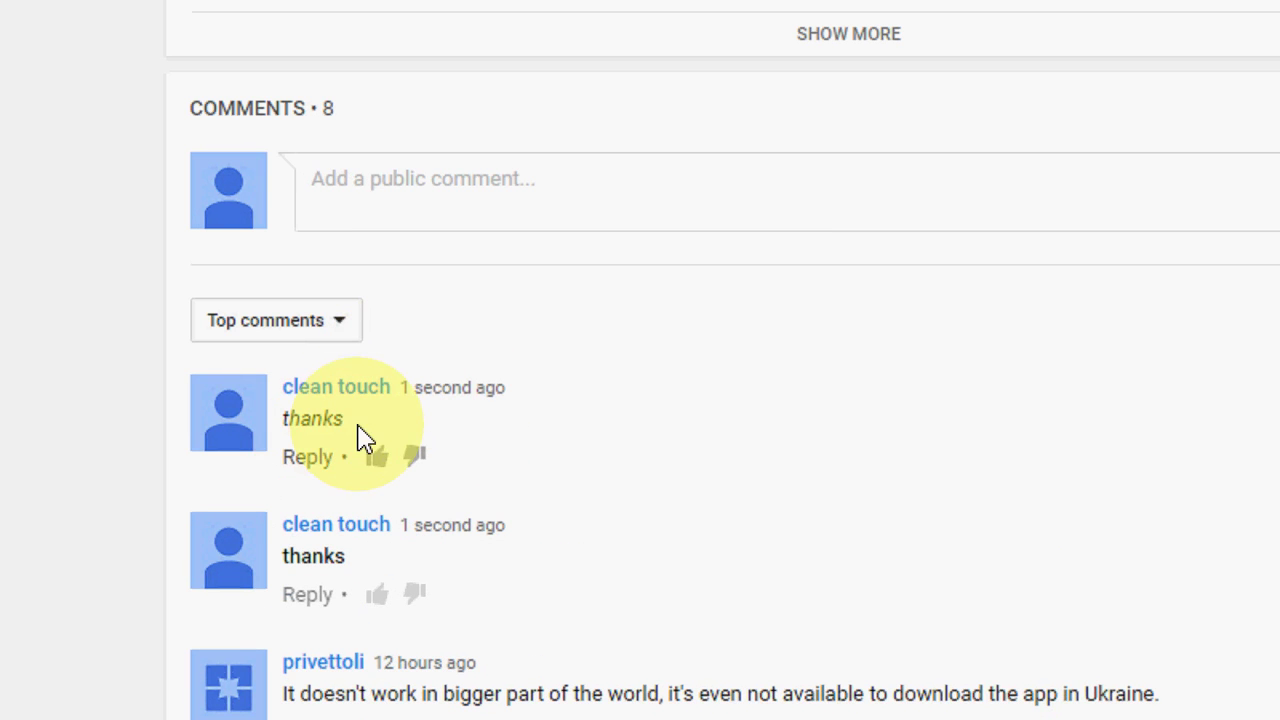
Post -hello- as a strikethrough comment, removing the extra 'o' first
left_click(463, 200)
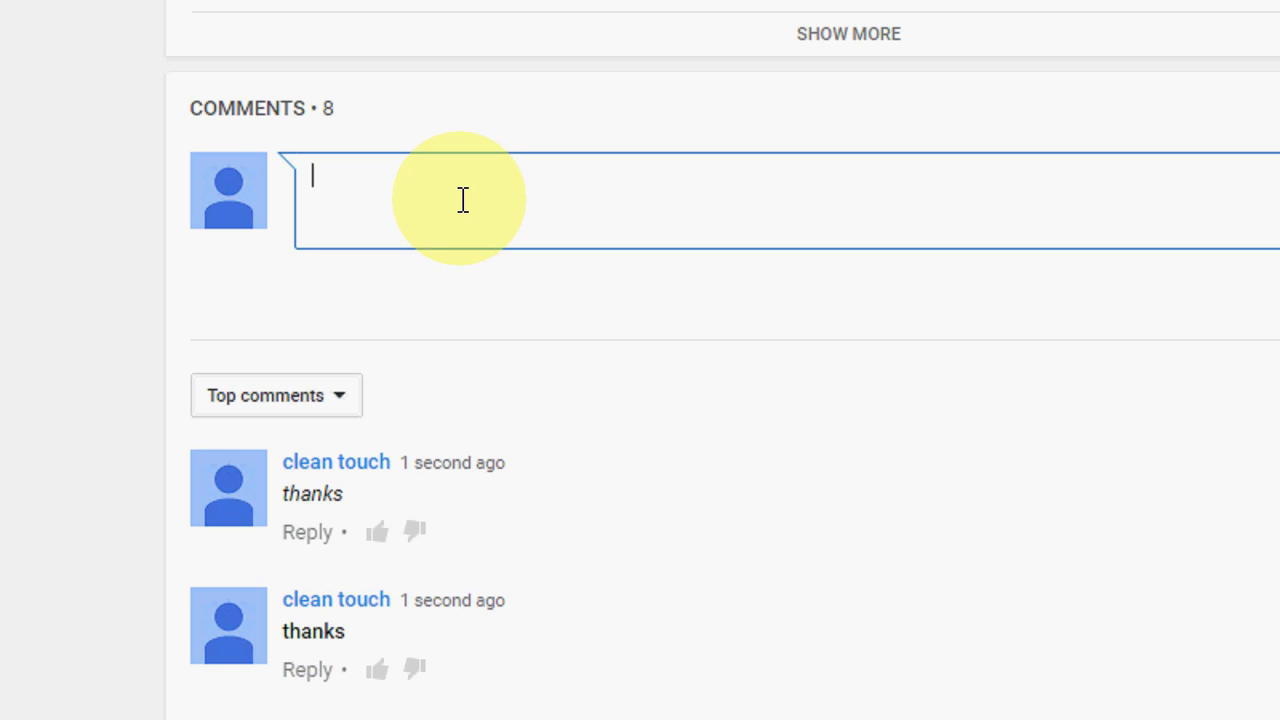
type("-")
type("helloo")
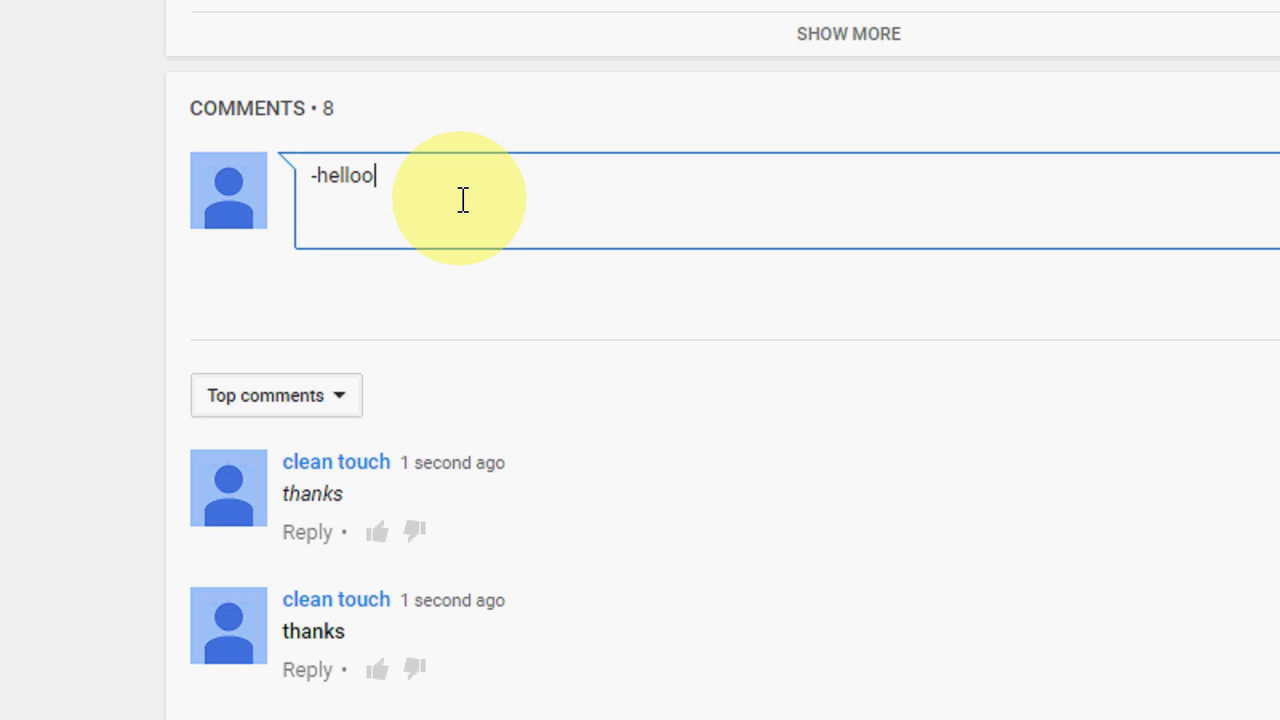
key("BackSpace")
type("-")
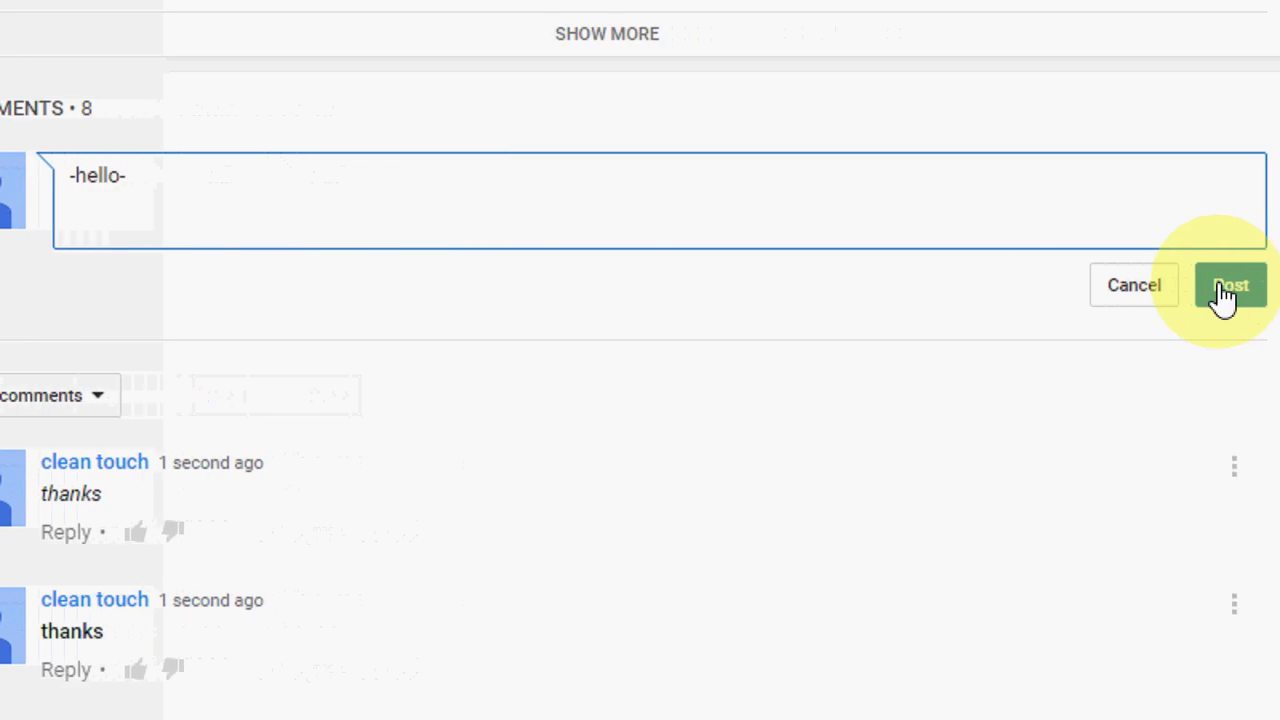
left_click(1220, 287)
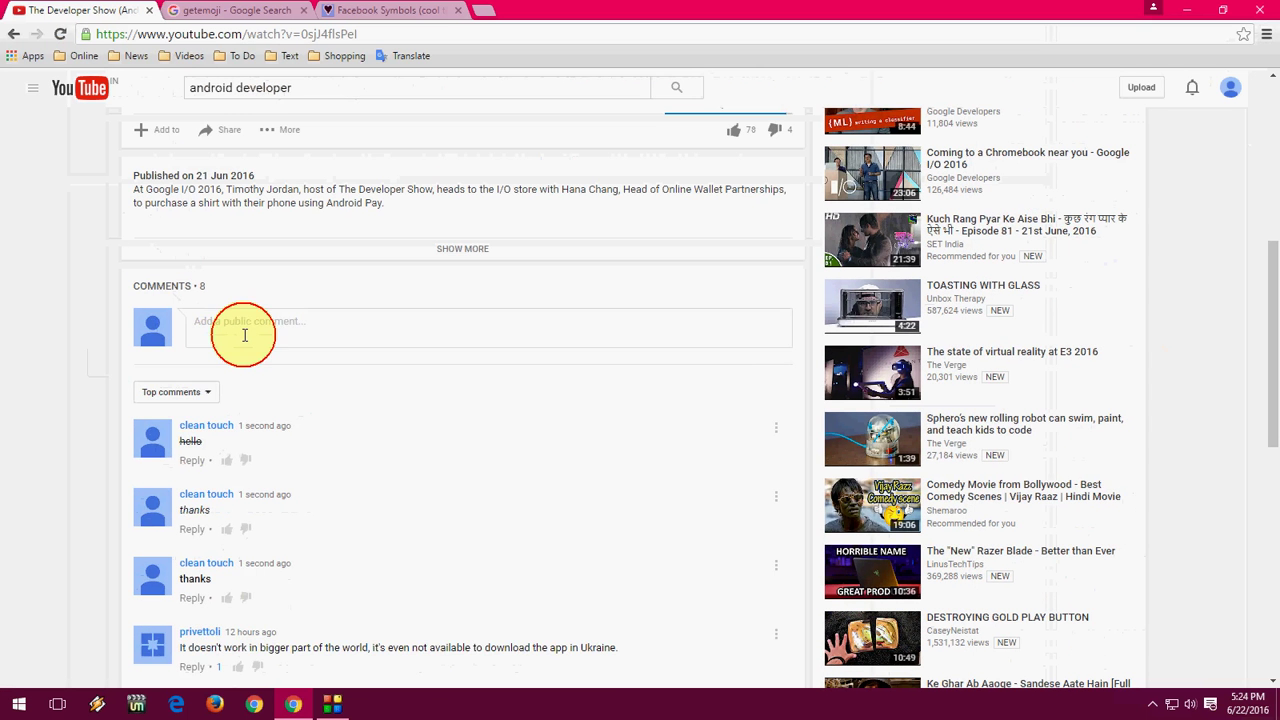
Start a fresh comment, then open the Get Emoji site from the getemoji Google results
left_click(244, 334)
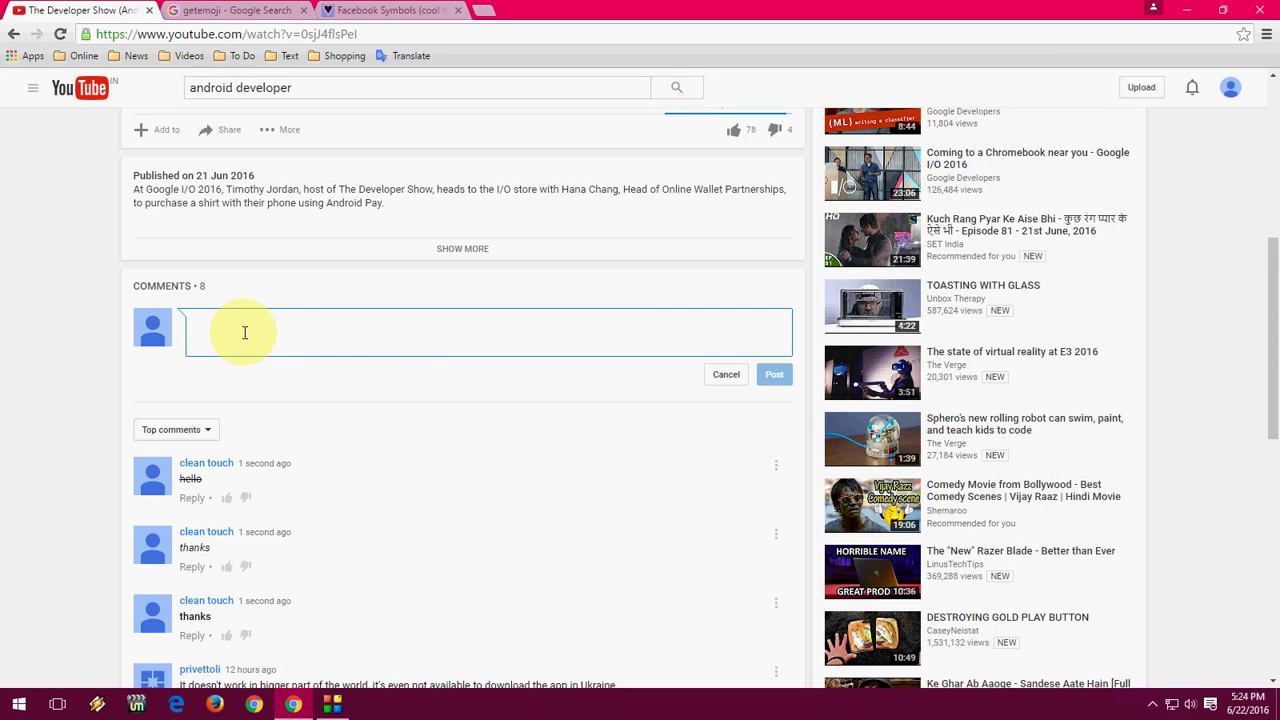
left_click(213, 10)
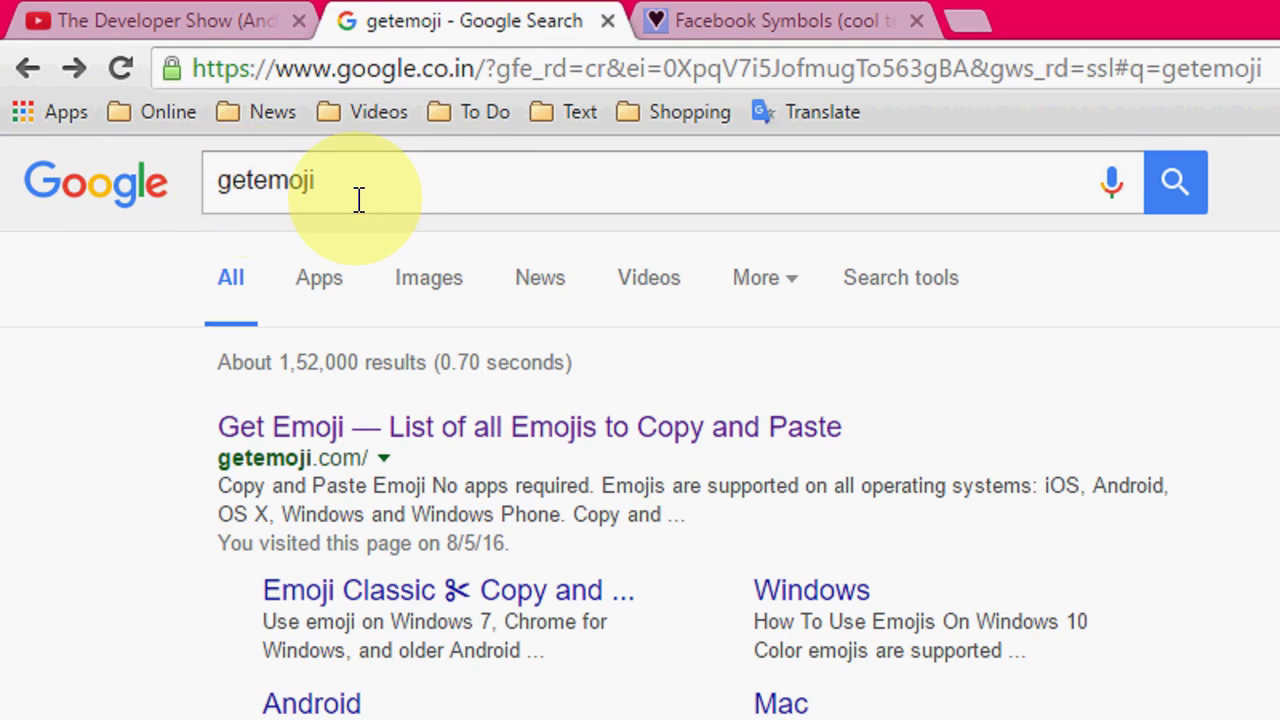
left_click(155, 215)
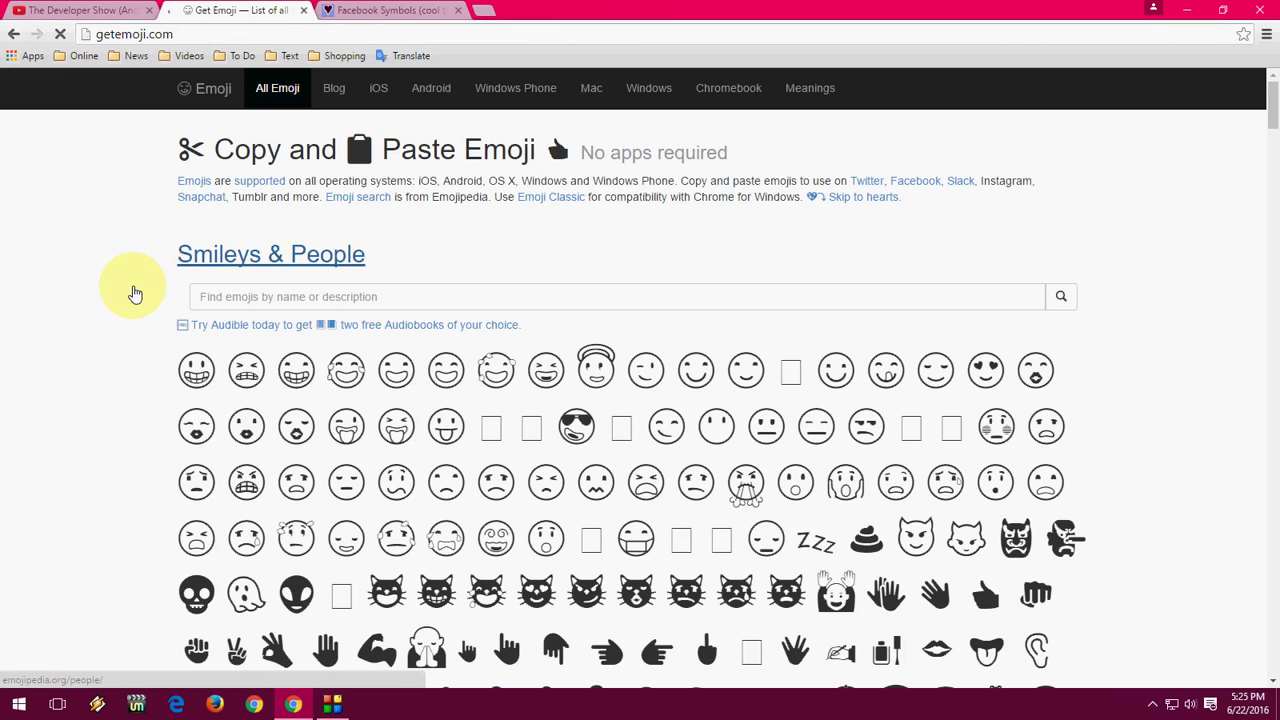
Select and copy the Smileys & People emoji grid on GetEmoji
scroll(135, 298, "down", 1)
scroll(137, 293, "down", 3)
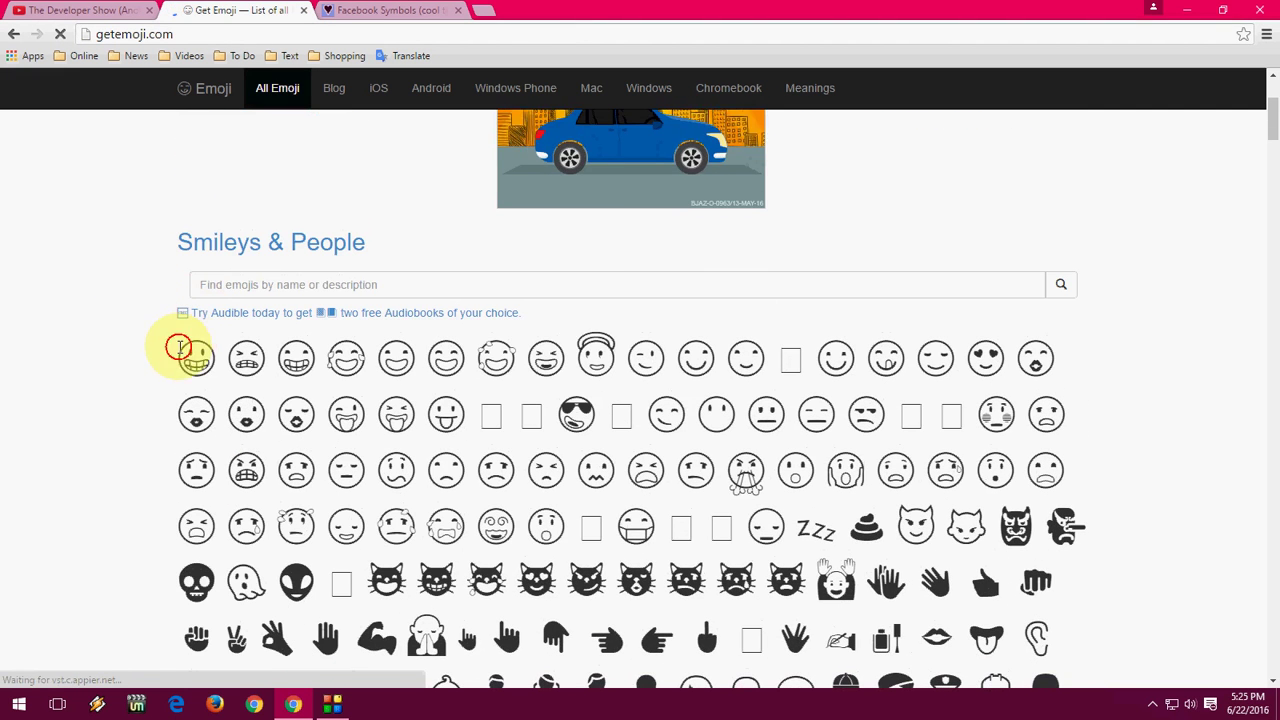
mouse_move(177, 349)
left_mouse_down()
mouse_move(690, 607)
mouse_move(395, 425)
mouse_move(646, 606)
mouse_move(869, 686)
mouse_move(894, 509)
mouse_move(886, 563)
mouse_move(851, 591)
mouse_move(862, 604)
left_mouse_up()
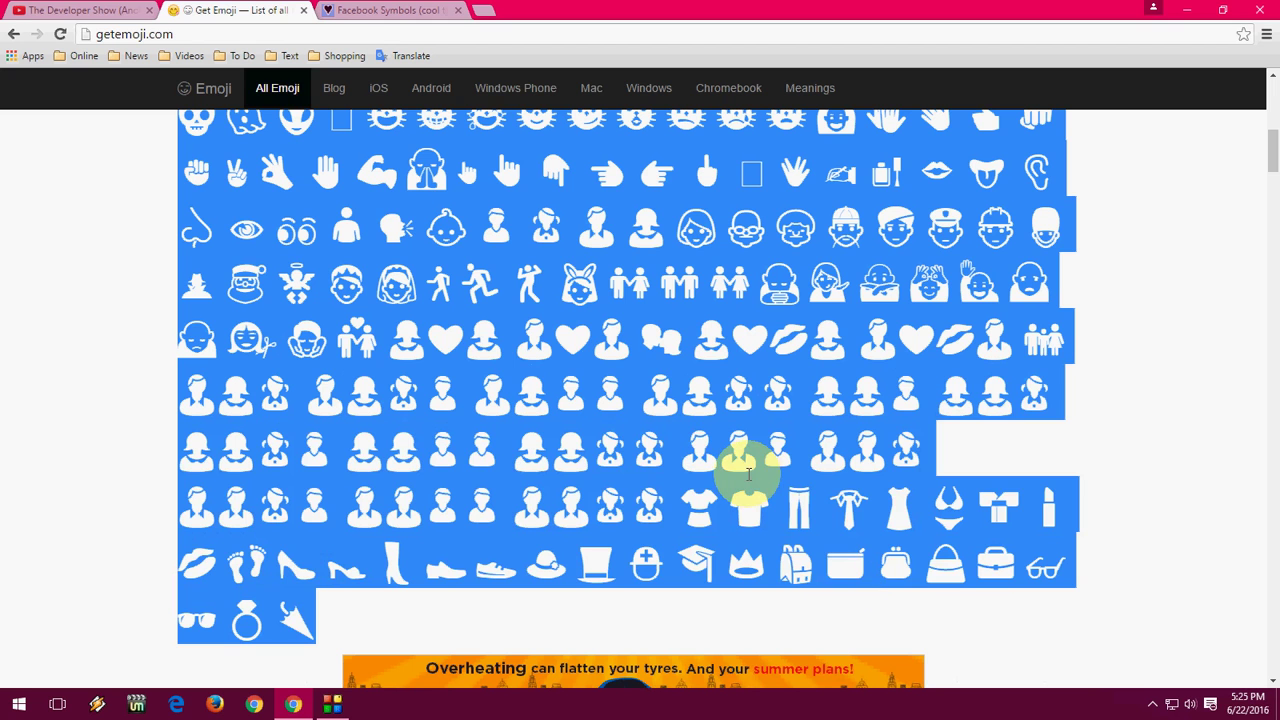
key("super+d")
key("super")
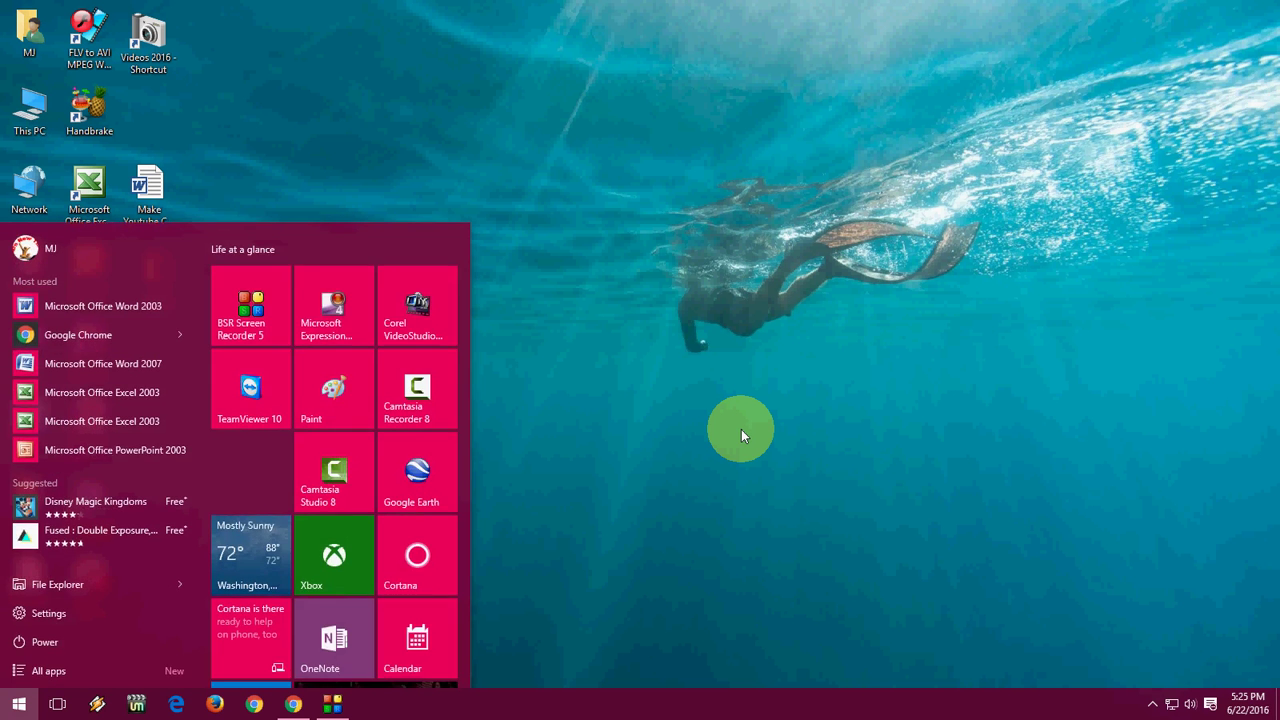
Launch Notepad and paste the copied emojis into a new note
type("notepad")
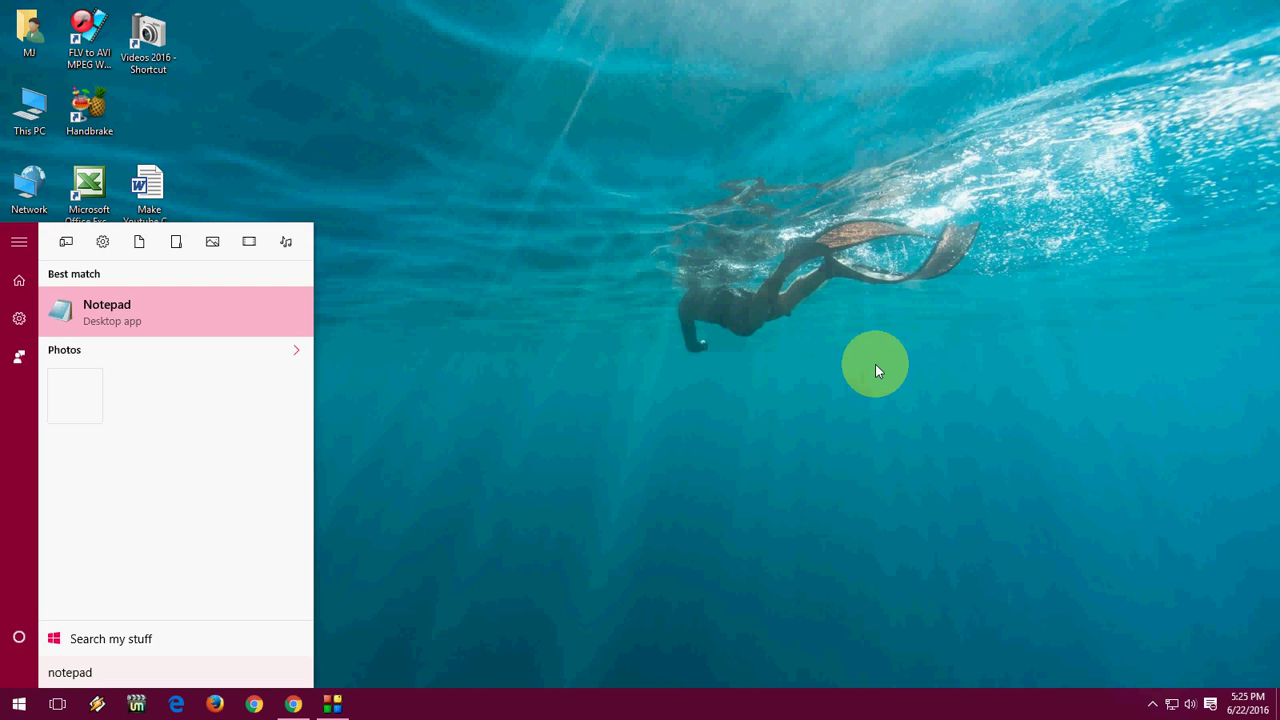
key("Return")
key("ctrl+v")
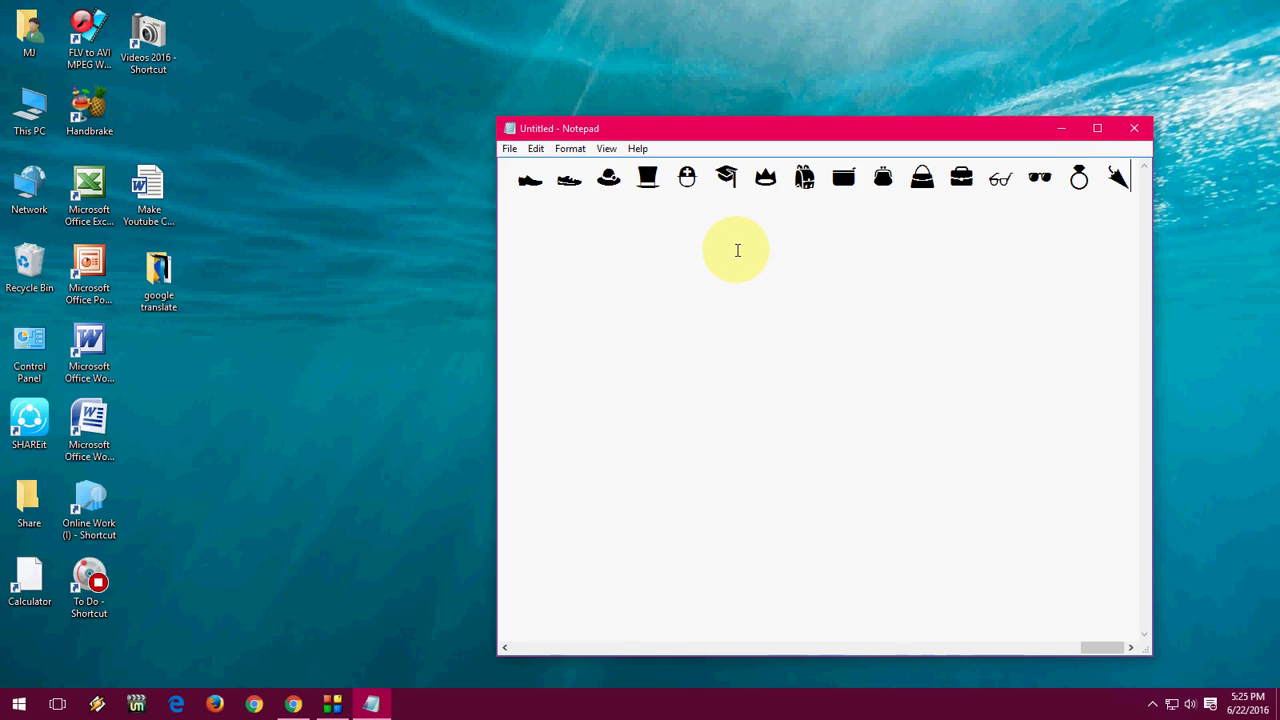
Select only the first grinning-face emoji, then return to the browser
key("Left")
key("Left")
key("Left")
key("Left")
key("Left")
key("Left")
key("Left")
key("Left")
key("Left")
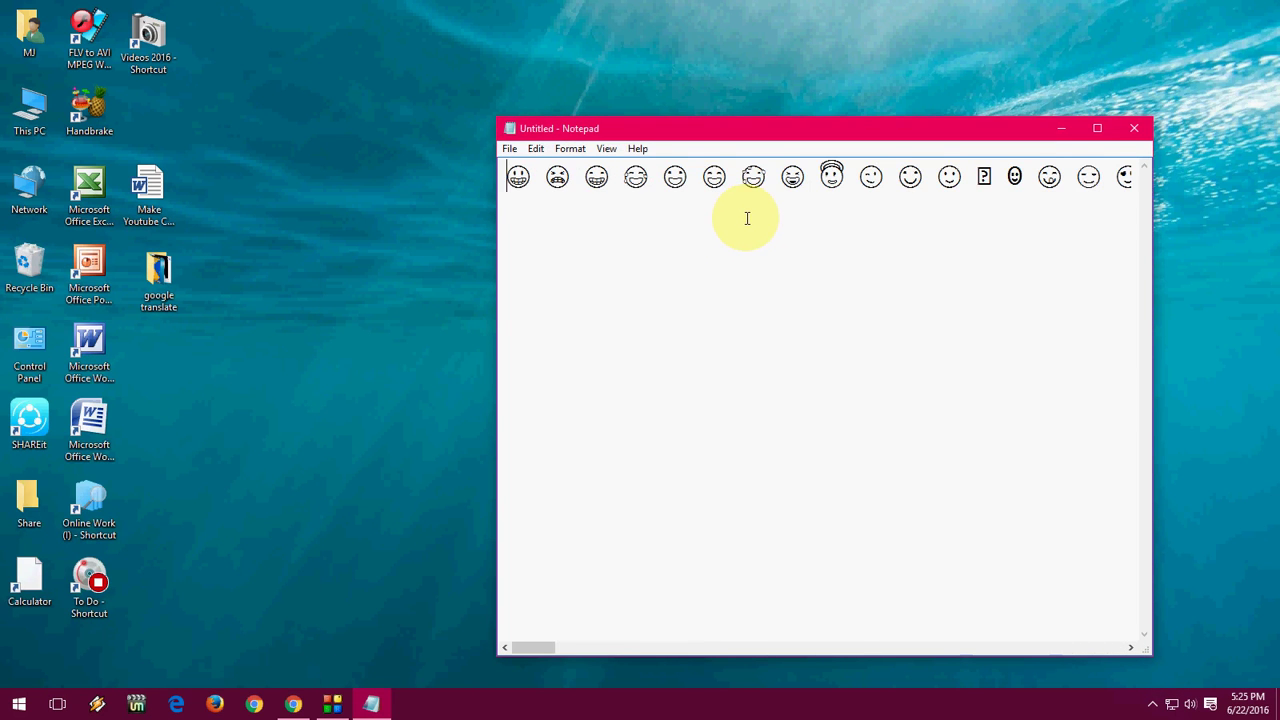
key("shift+Right")
left_click(689, 224)
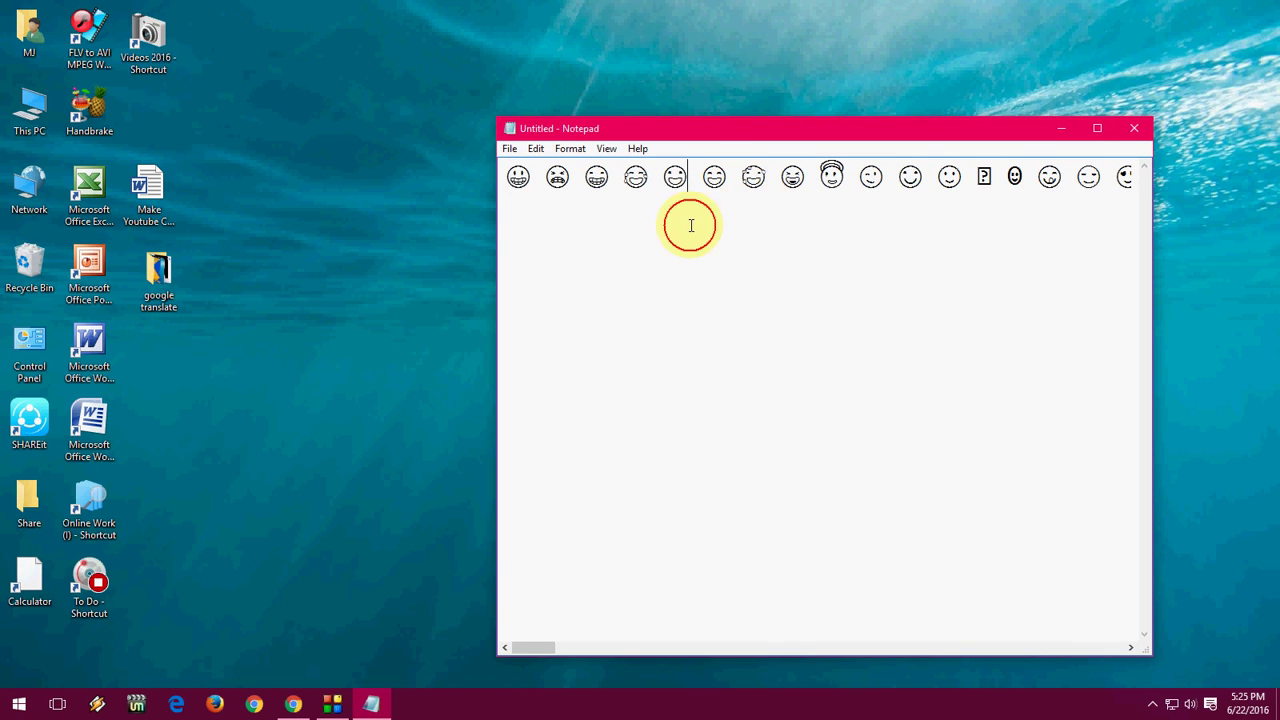
left_click_drag(501, 177, 517, 208)
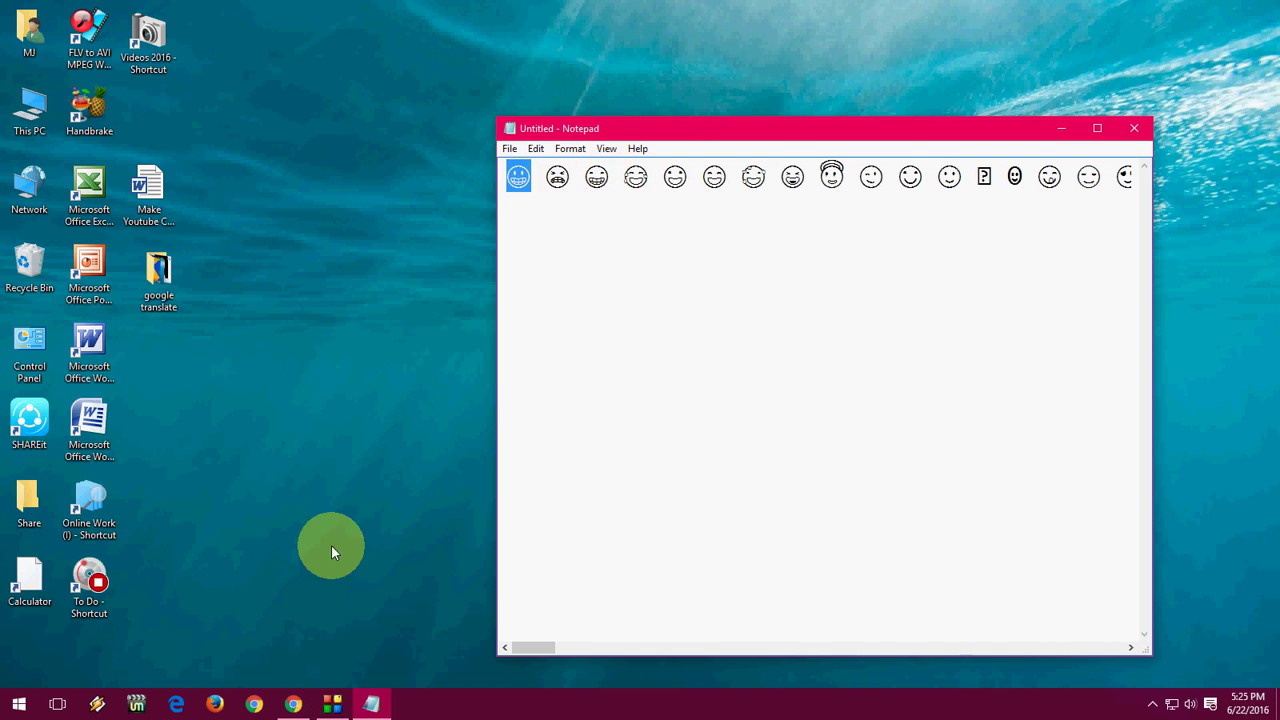
left_click(293, 706)
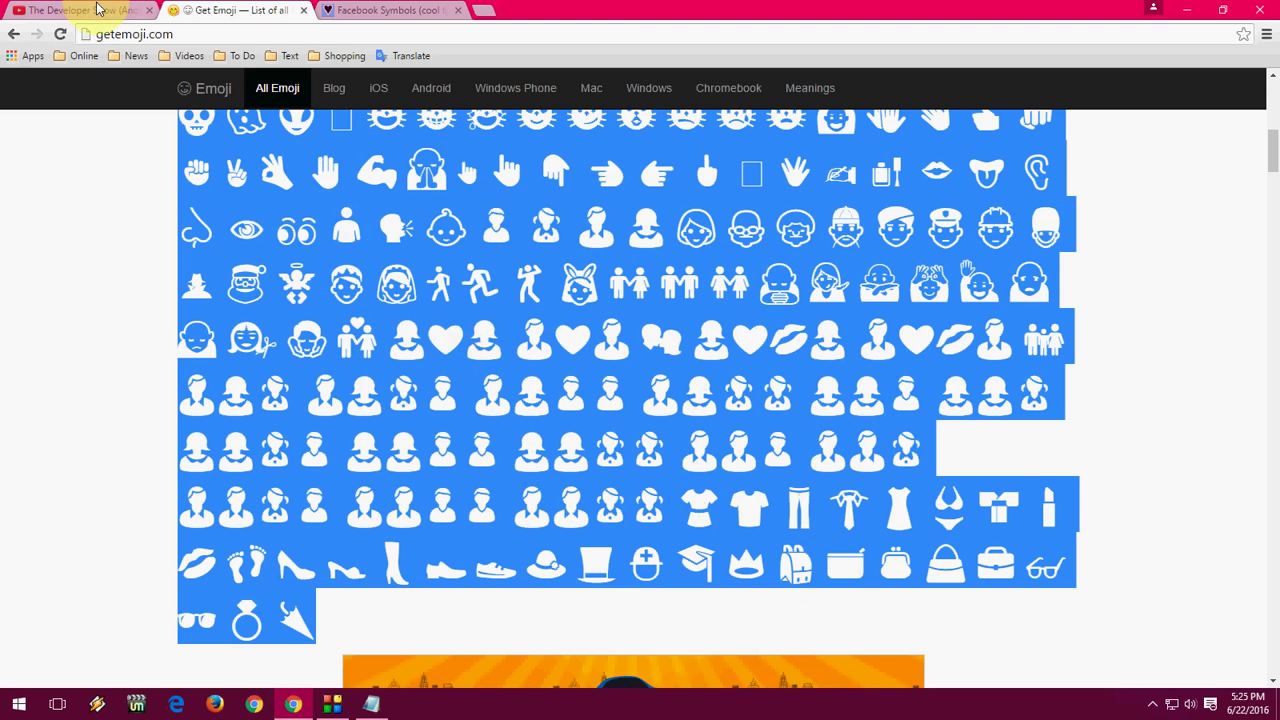
Paste the grinning-face emoji into the YouTube comment box and post it
left_click(100, 10)
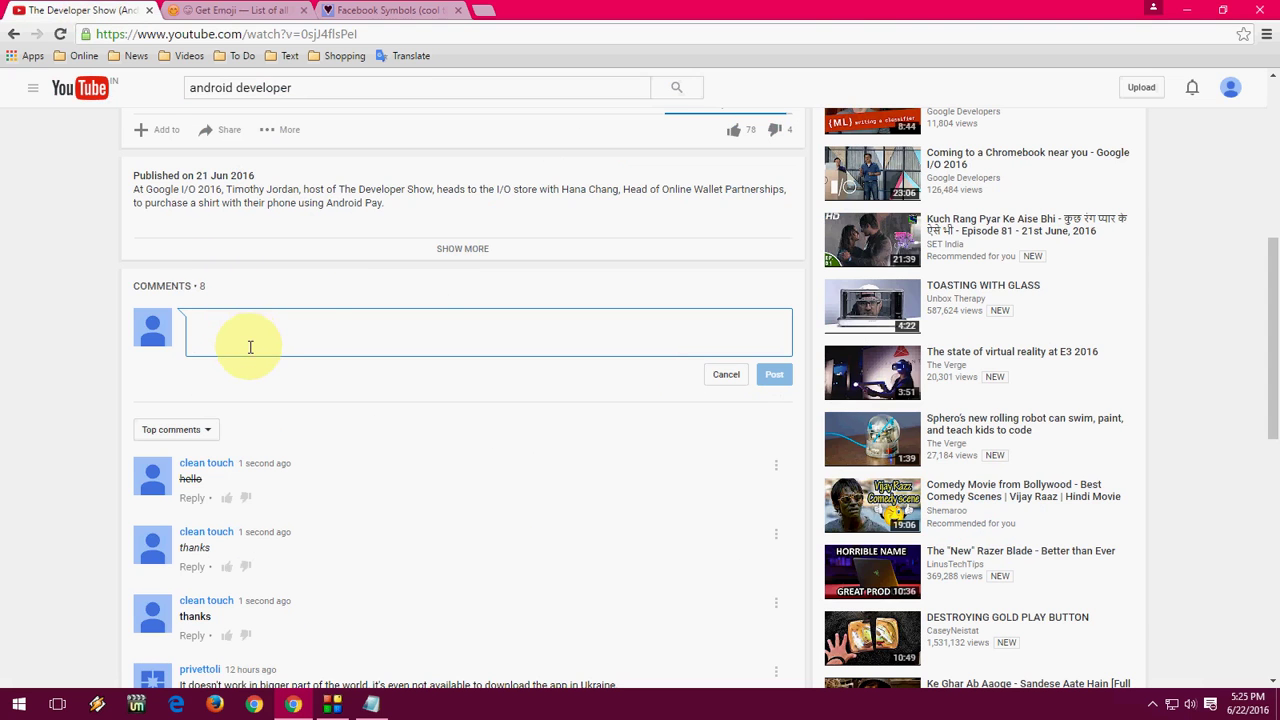
left_click(331, 350)
key("ctrl+v")
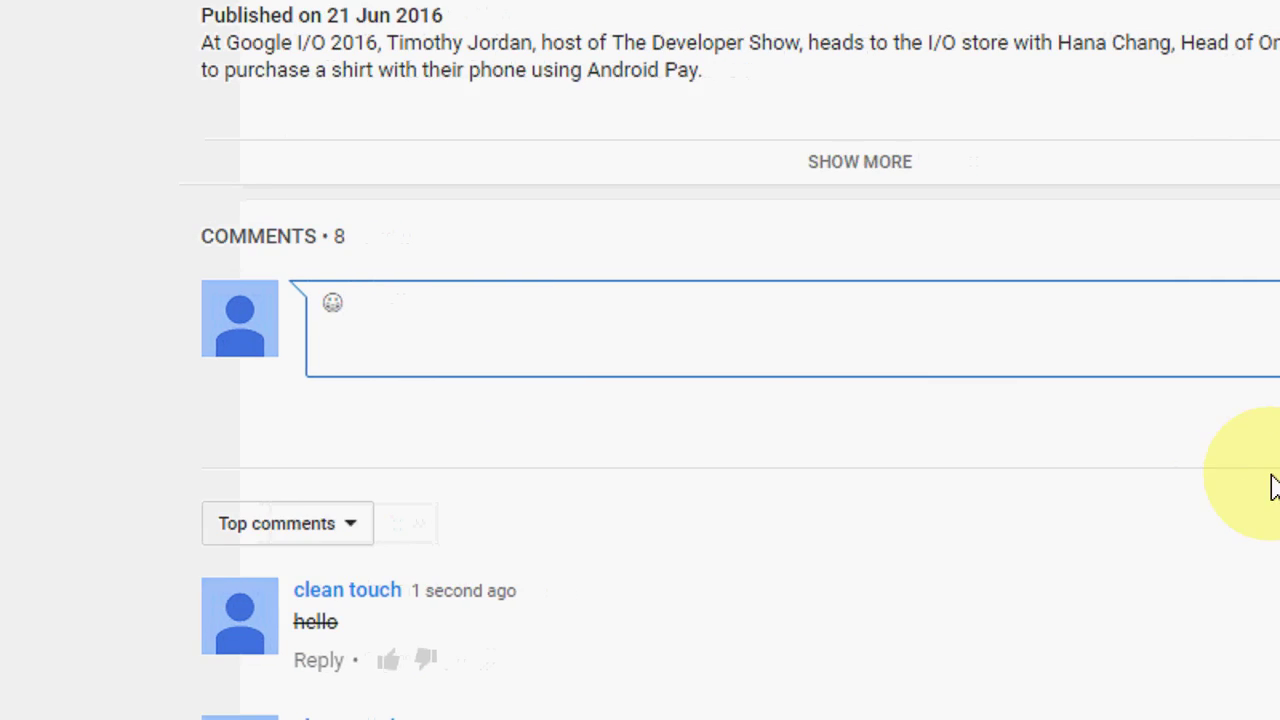
left_click(1224, 413)
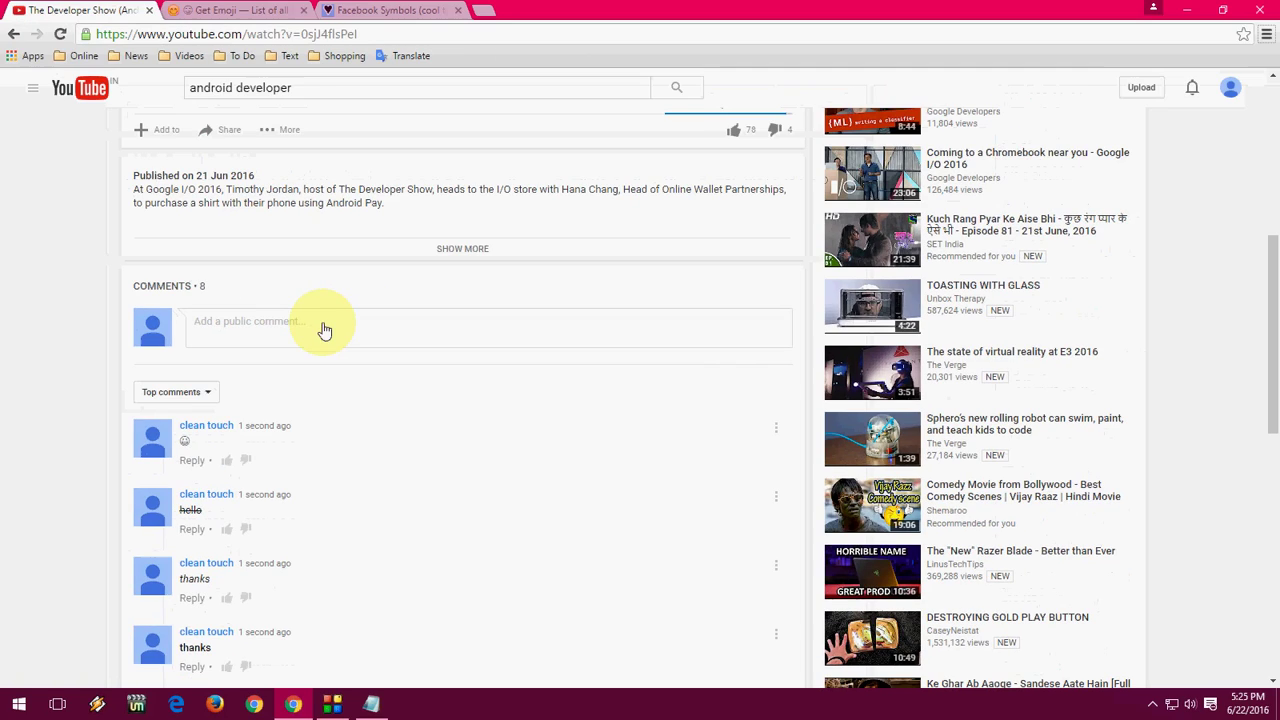
left_click(323, 323)
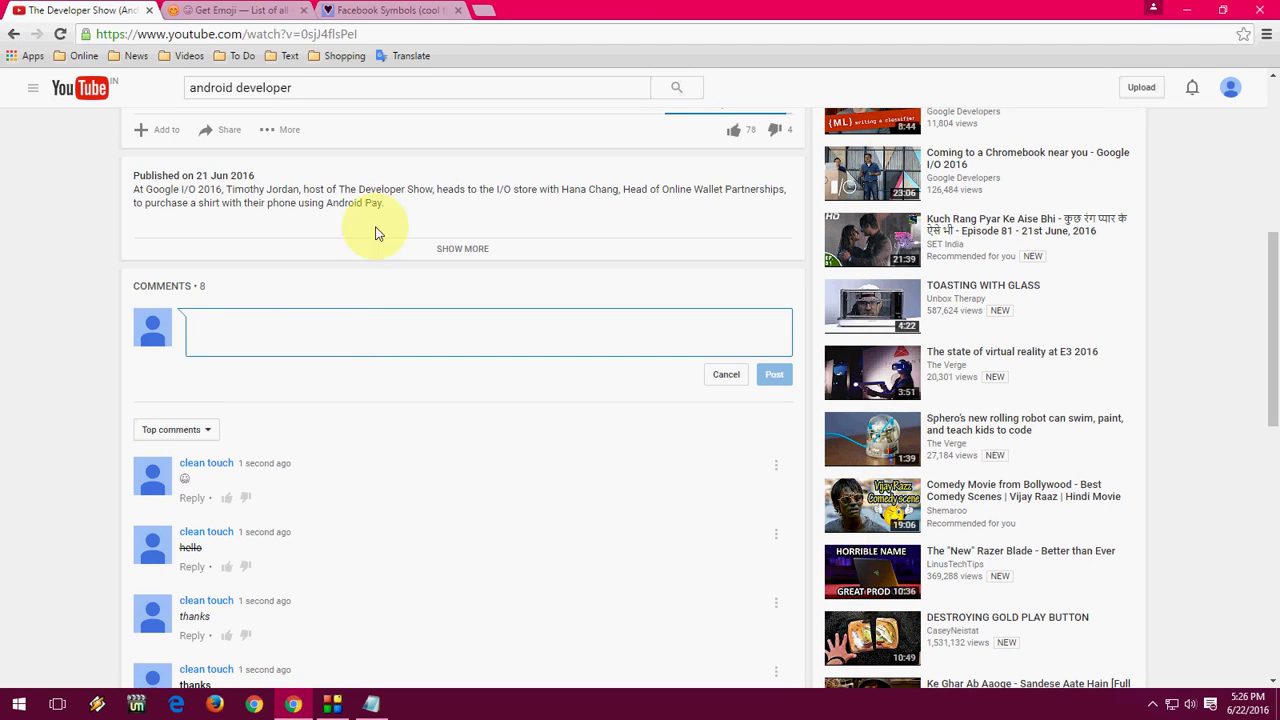
Switch to the Facebook Symbols tab and open the Cool Text generators list
left_click(383, 8)
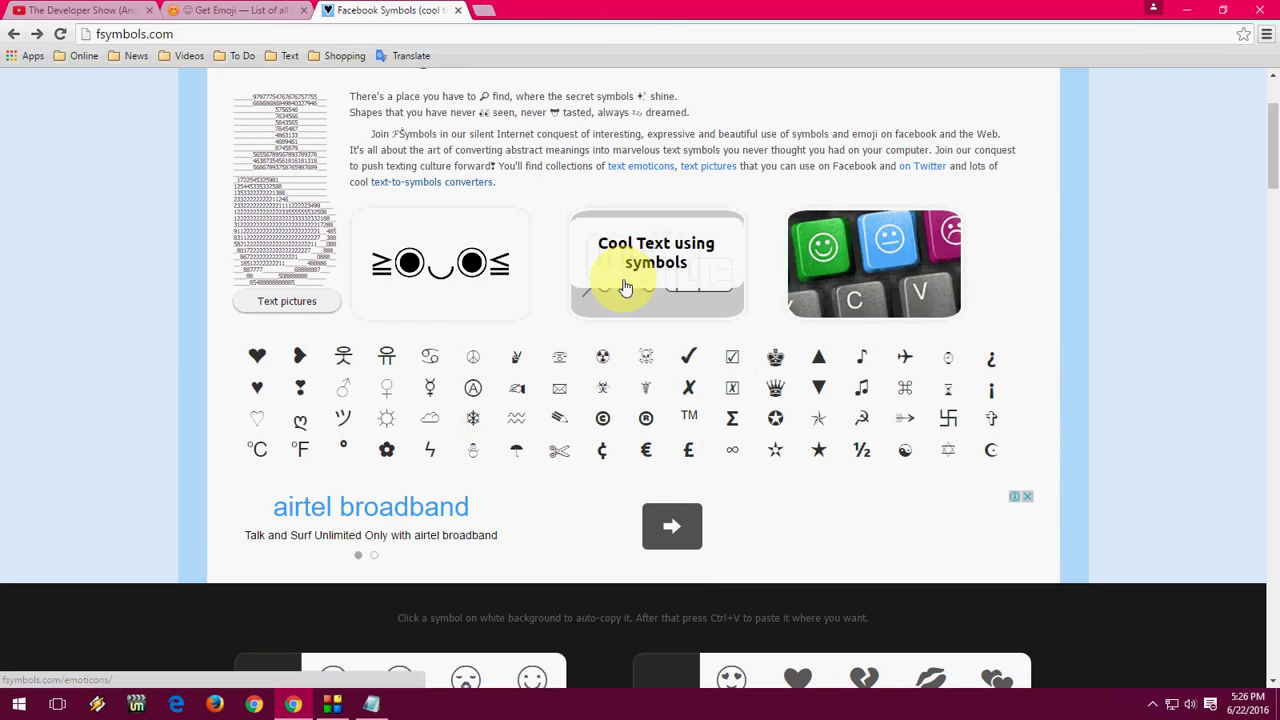
left_click(662, 258)
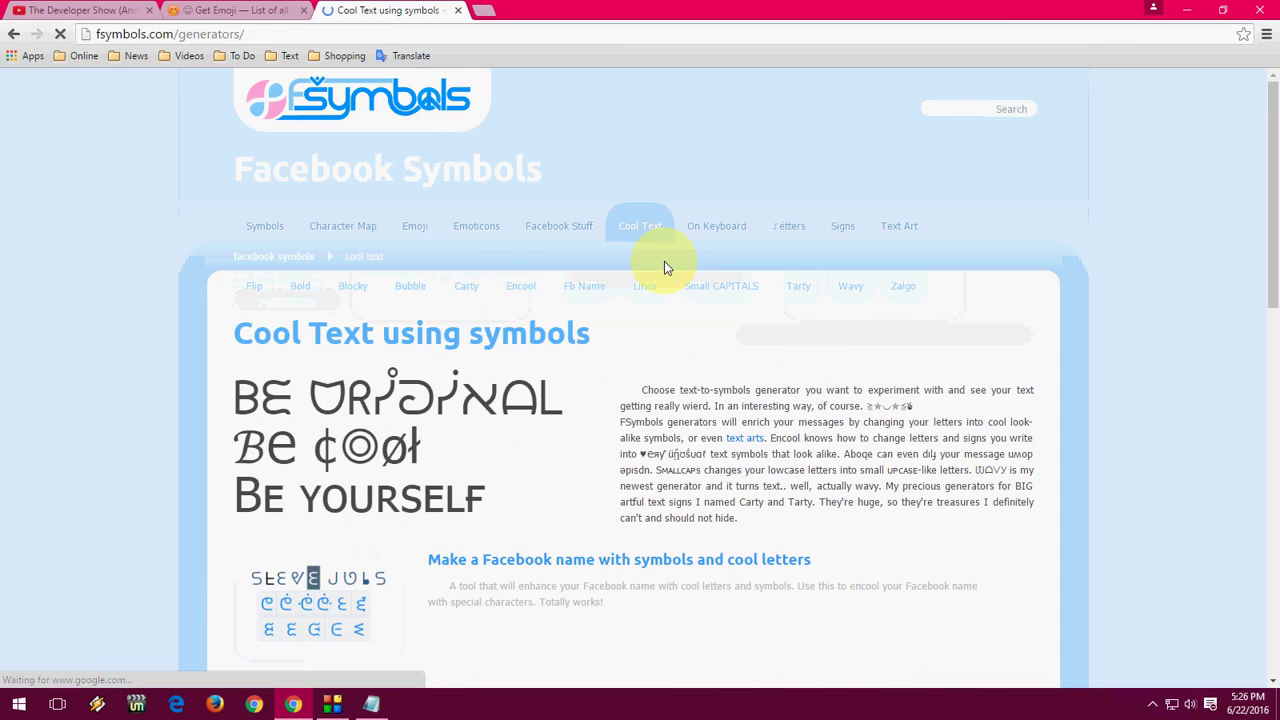
In the Small CAPITALS generator, enter 'very nice' and highlight the small-caps VERY NICE output
scroll(455, 362, "down", 5)
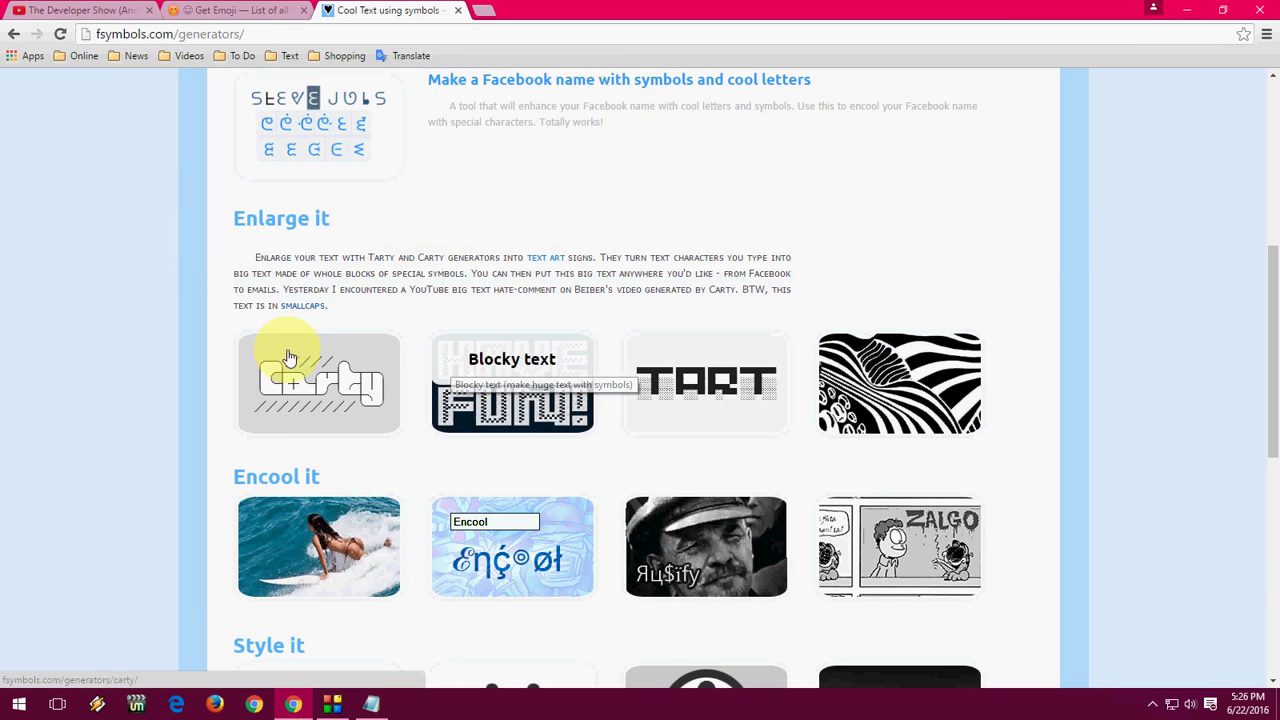
scroll(284, 357, "down", 2)
scroll(280, 355, "down", 2)
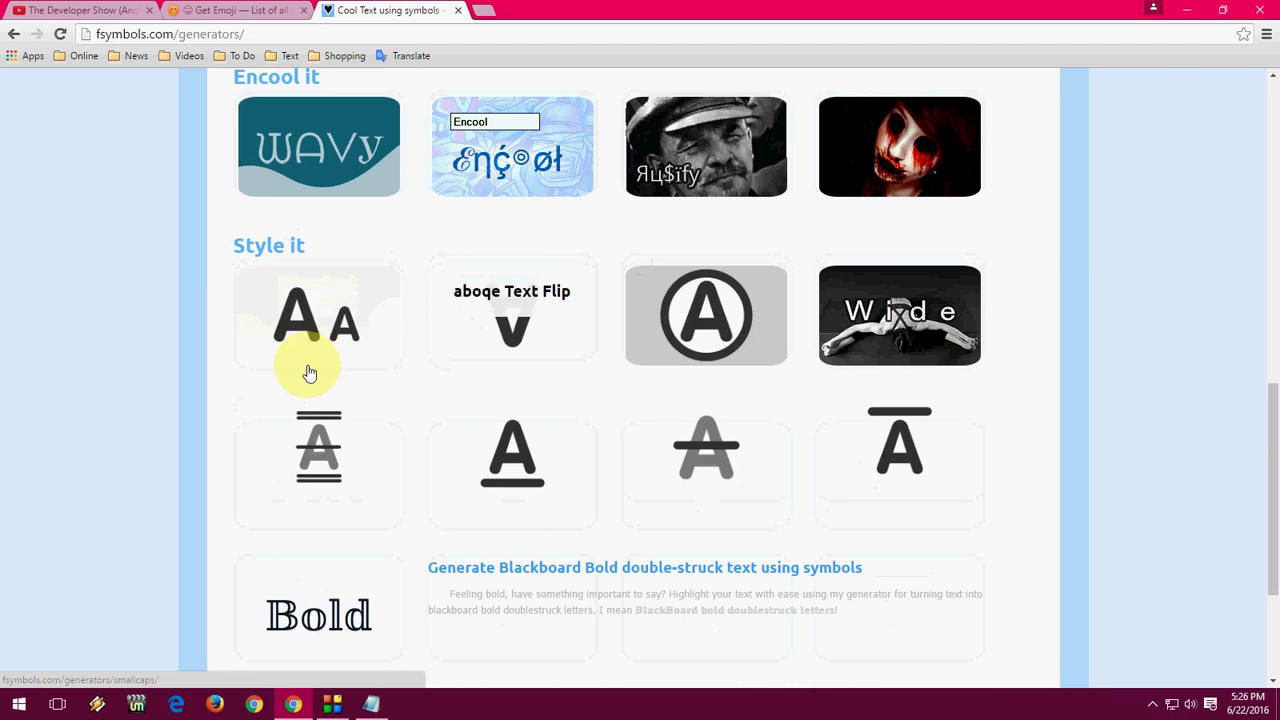
left_click(332, 345)
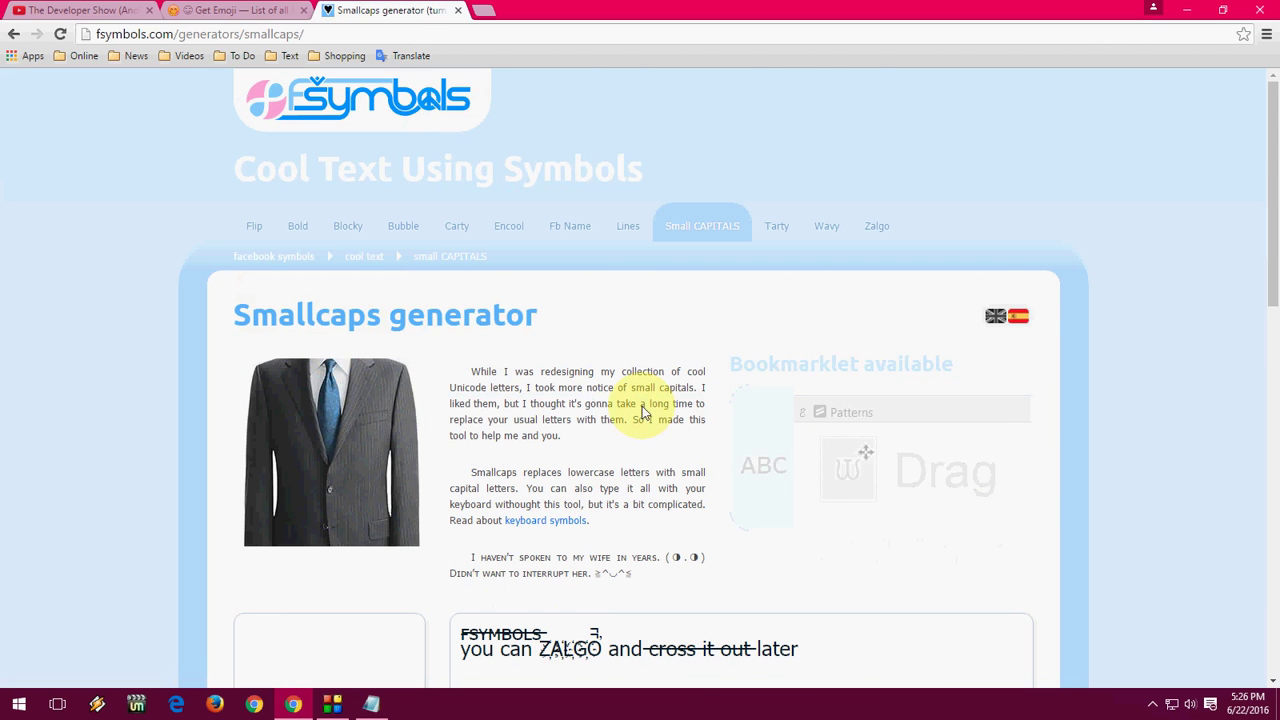
scroll(650, 402, "down", 3)
left_click(337, 421)
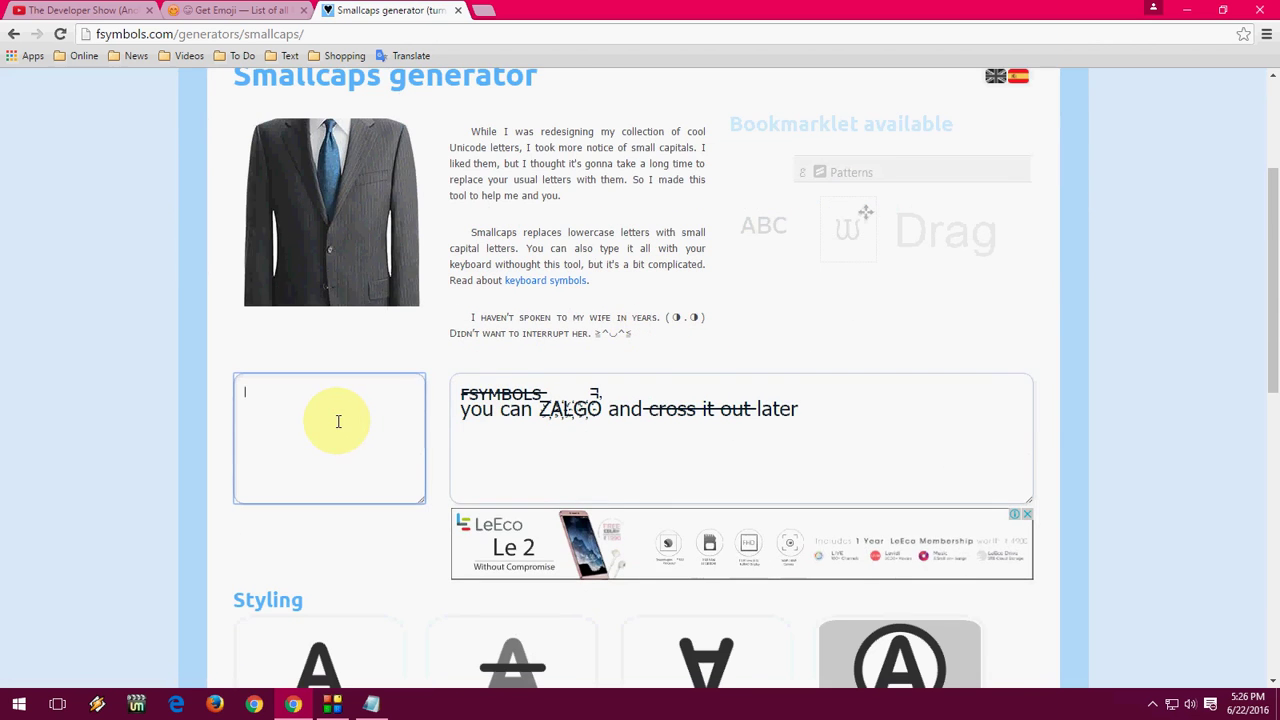
type("very nice")
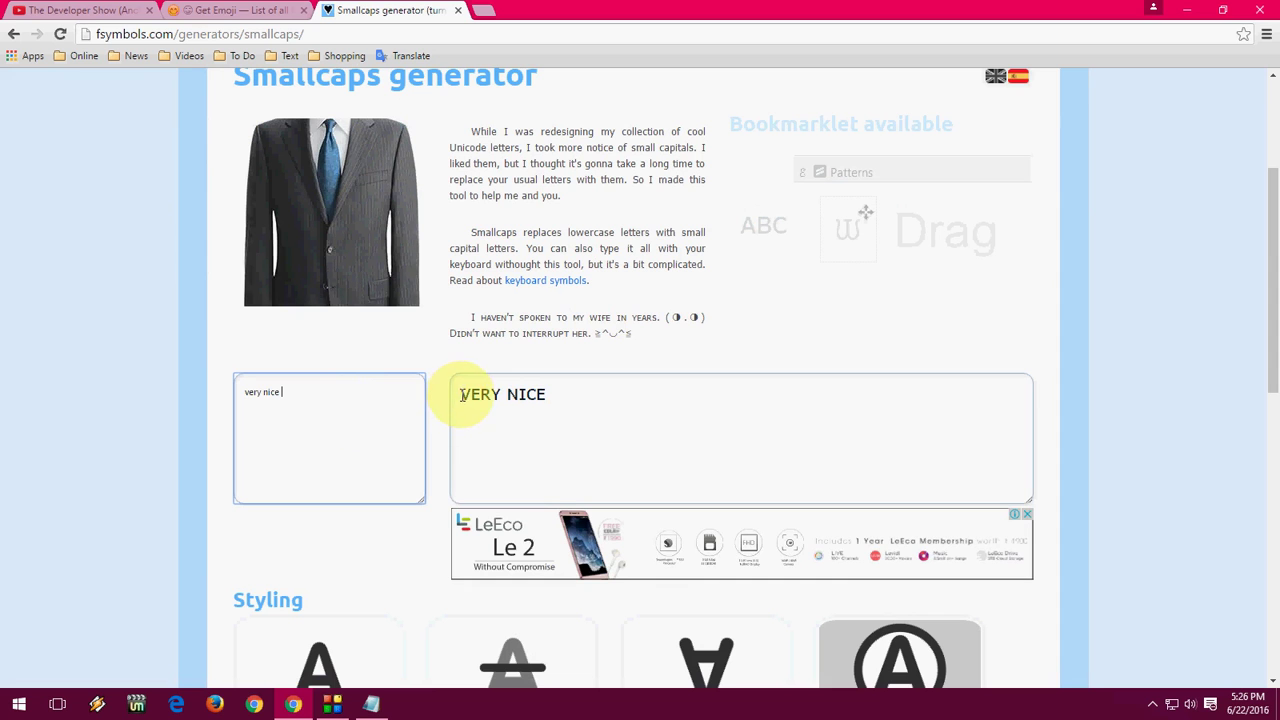
mouse_move(461, 394)
left_mouse_down()
mouse_move(571, 394)
mouse_move(452, 390)
left_mouse_up()
left_click(577, 400)
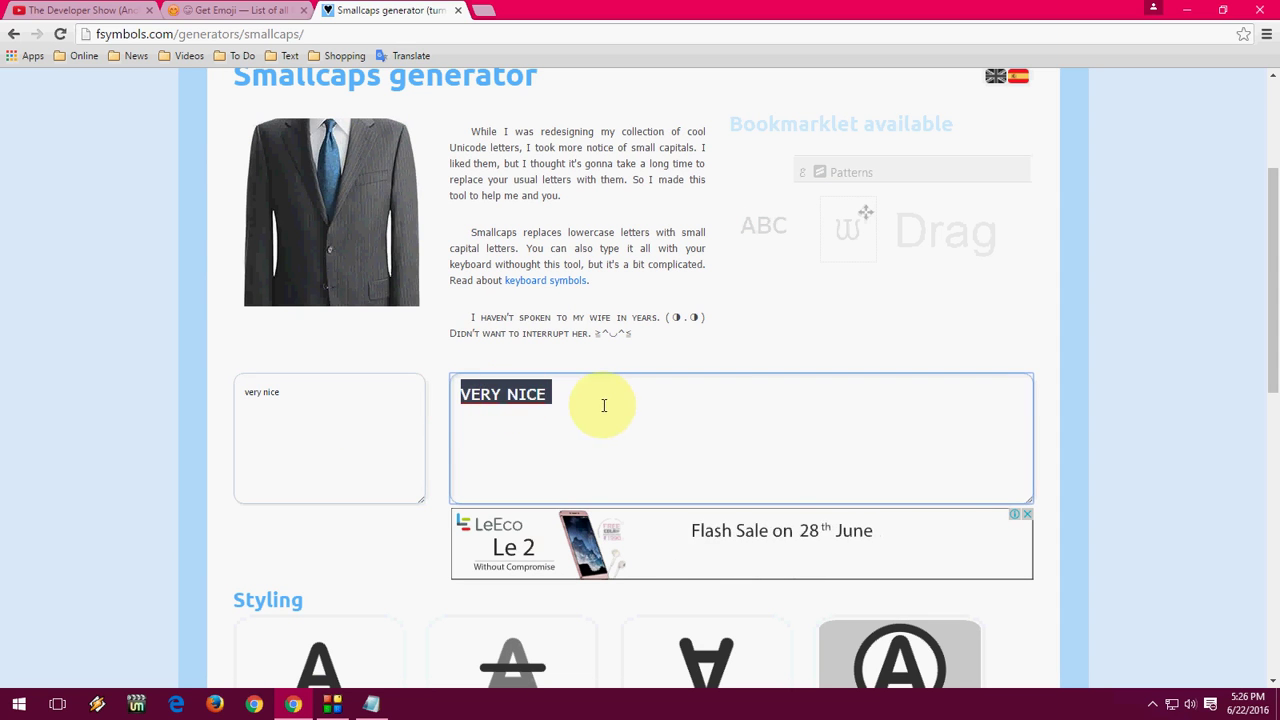
Paste small-caps VERY NICE into the YouTube comment box, then refocus the Smallcaps generator output
left_click(88, 10)
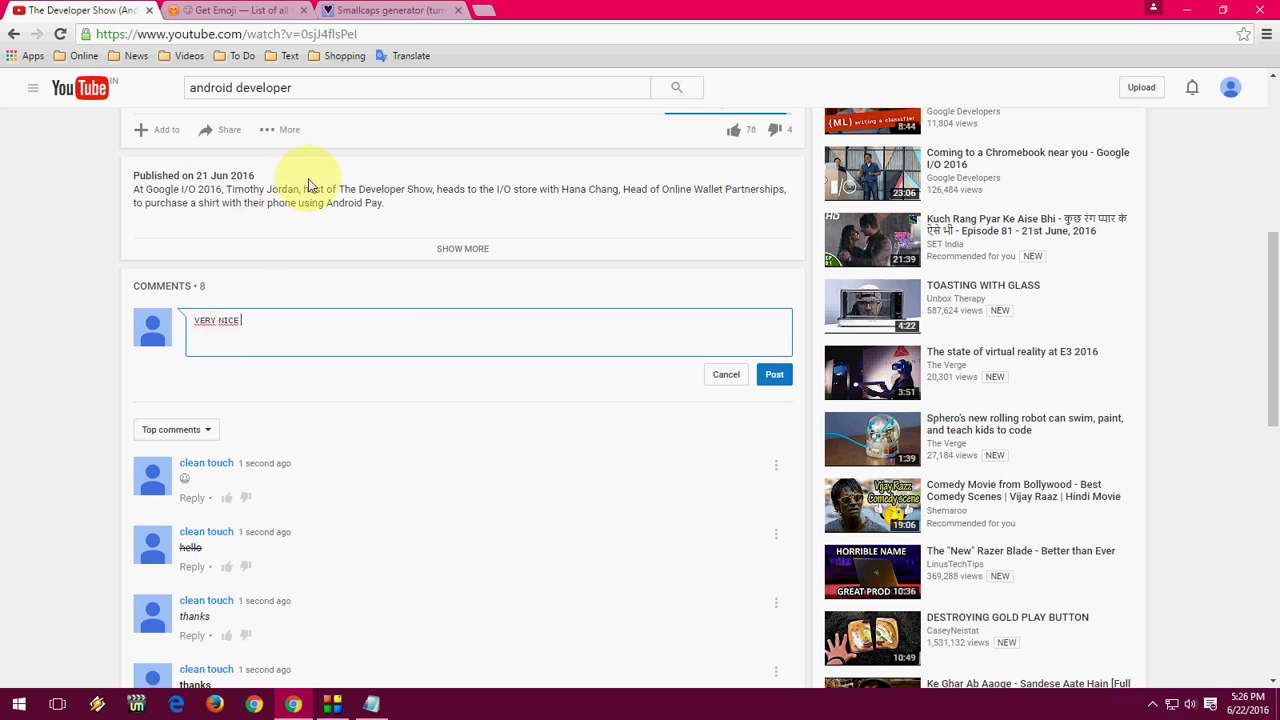
left_click(388, 10)
left_click(600, 380)
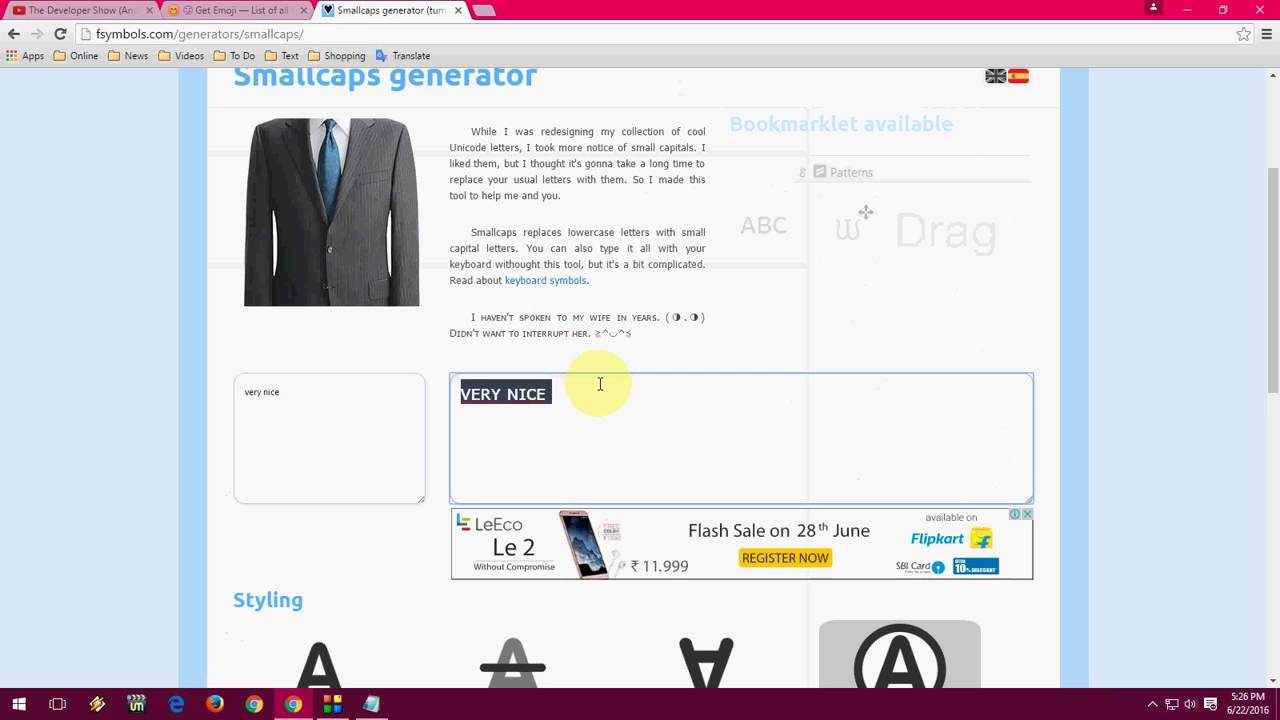
Generate huge blocky text art from 'very nice' in FSymbols' Blocky generator
left_click(290, 385)
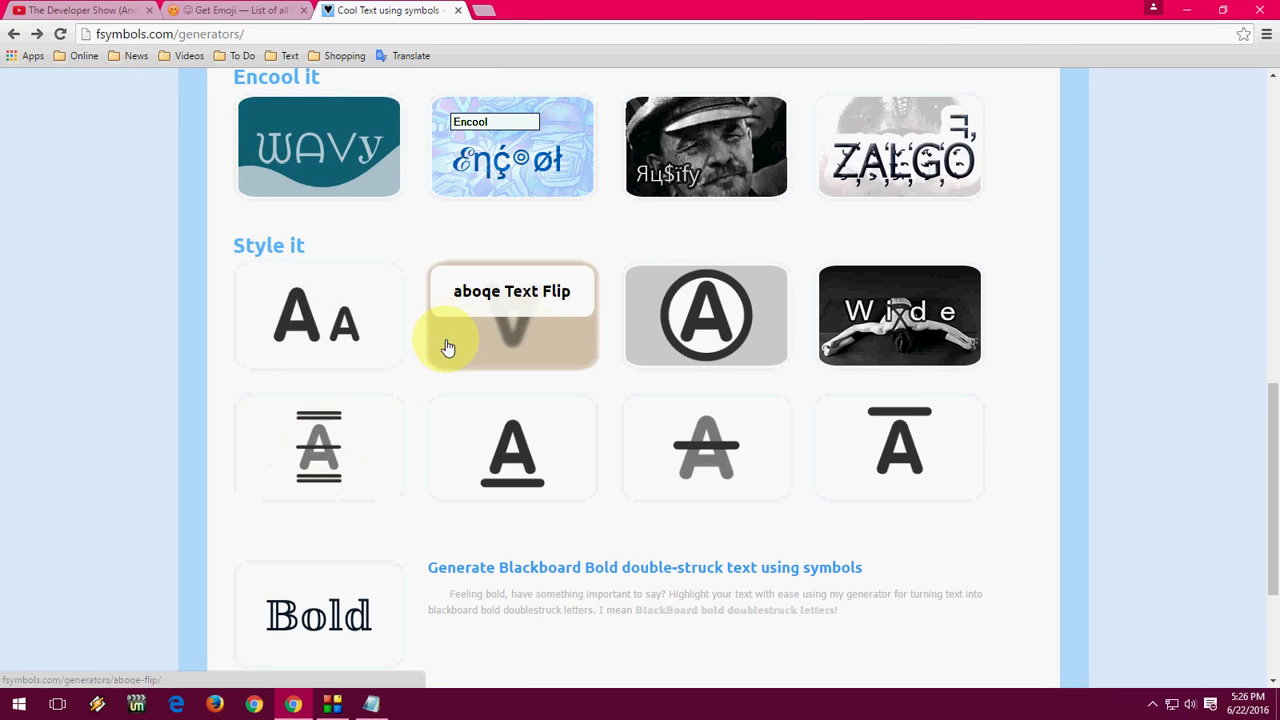
scroll(420, 385, "up", 1)
scroll(500, 175, "up", 1)
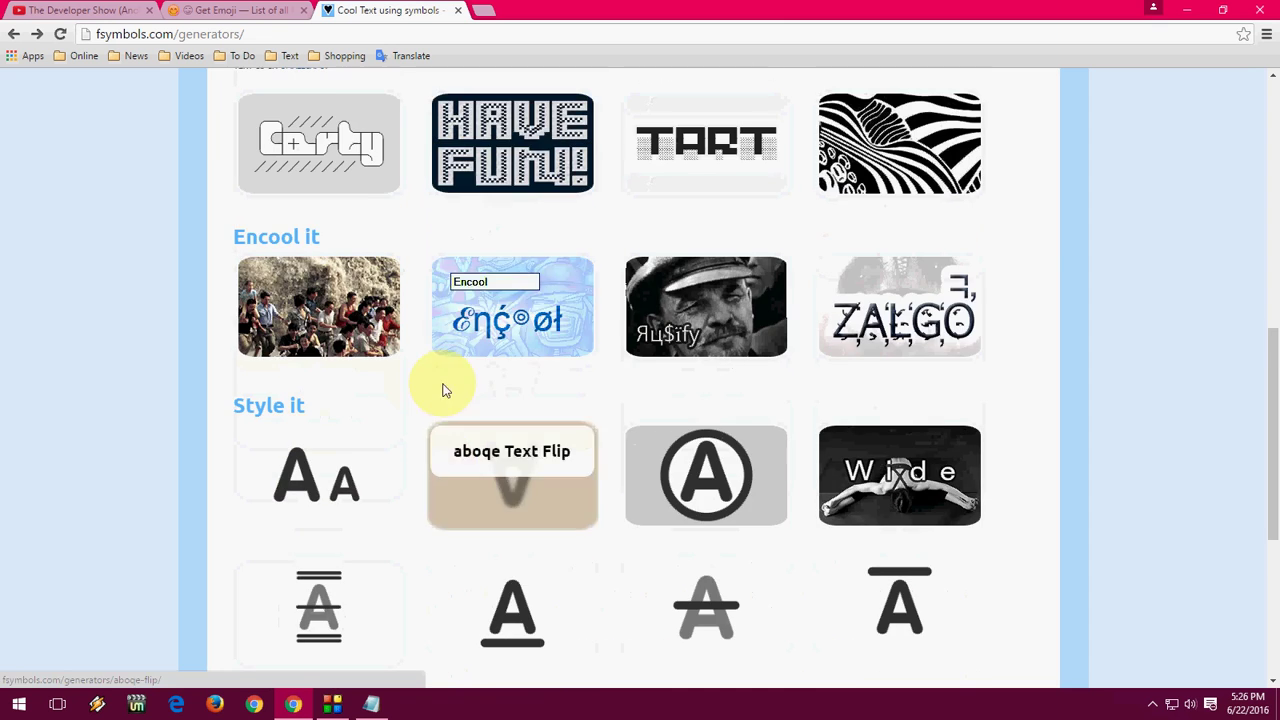
left_click(504, 173)
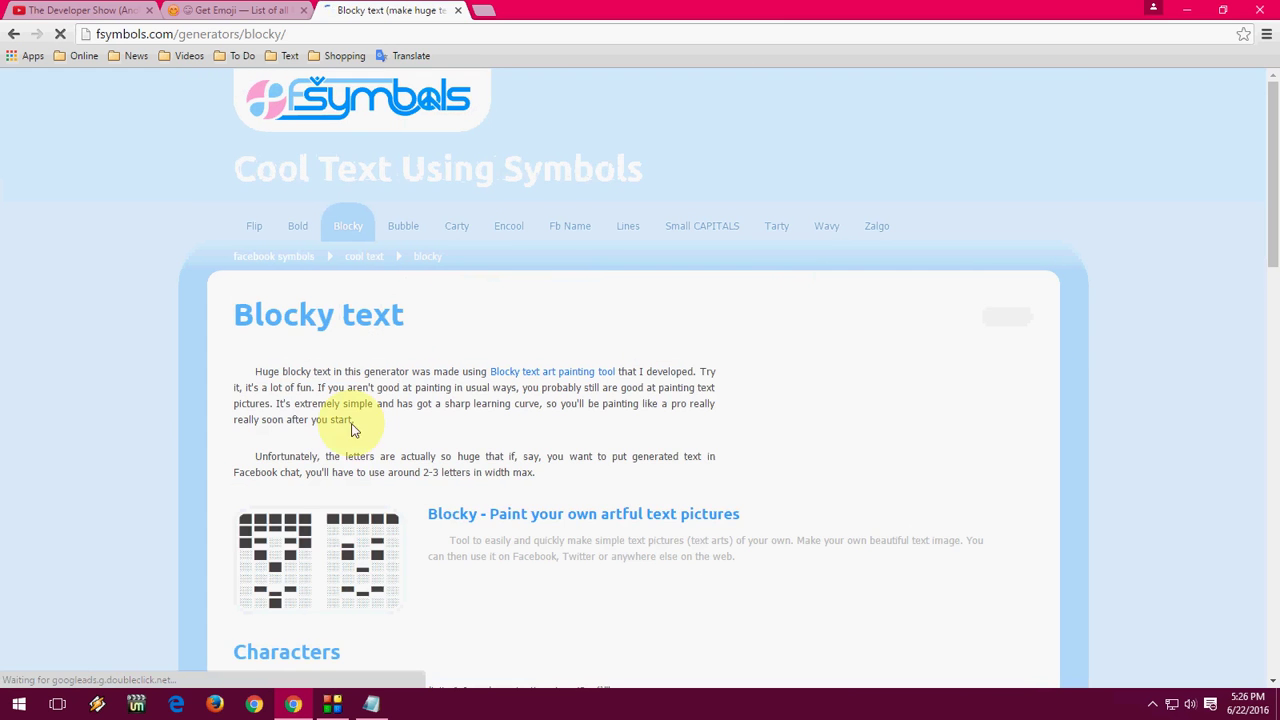
scroll(250, 460, "down", 3)
left_click(297, 500)
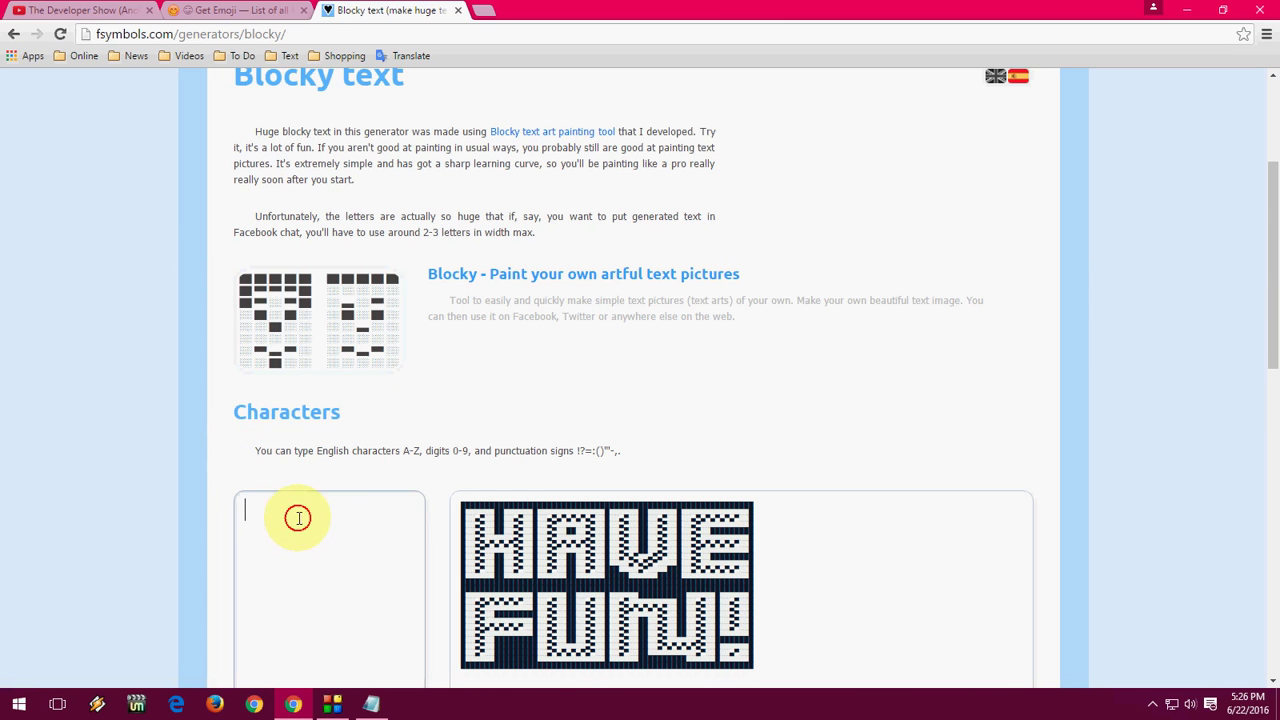
type("very nice")
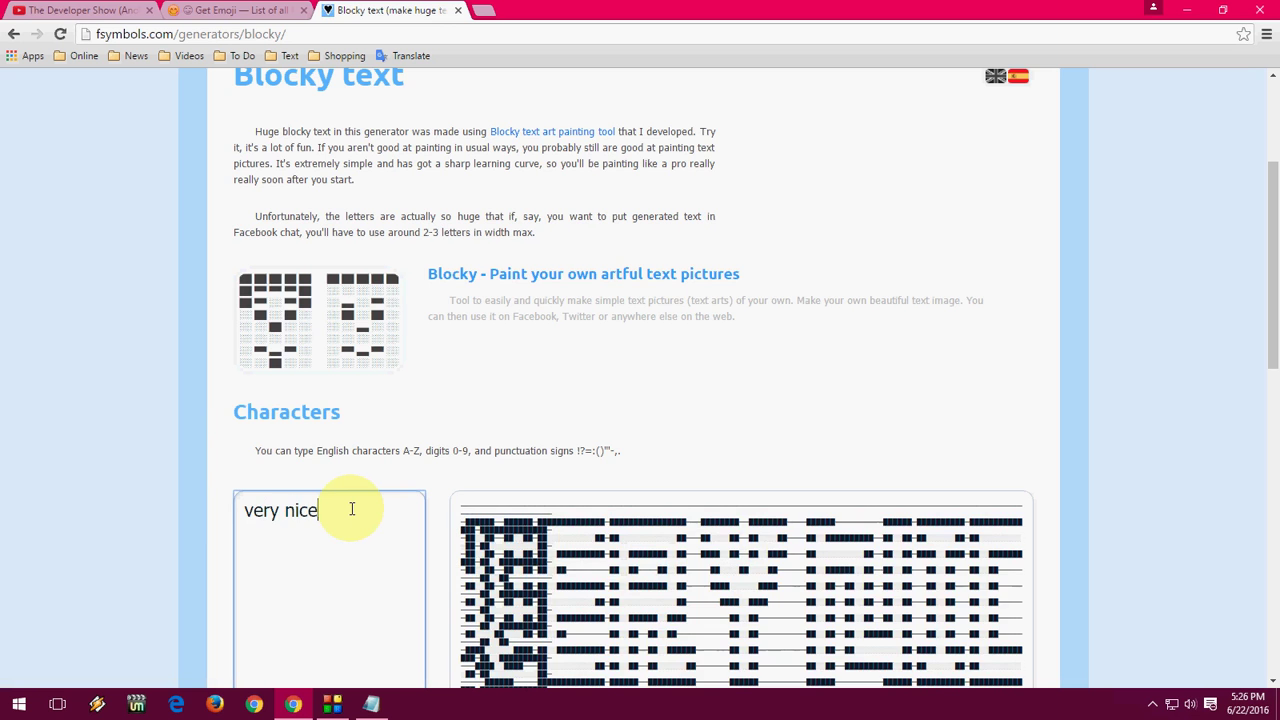
Copy the entire blocky 'very nice' art and return to the YouTube tab
scroll(349, 505, "down", 4)
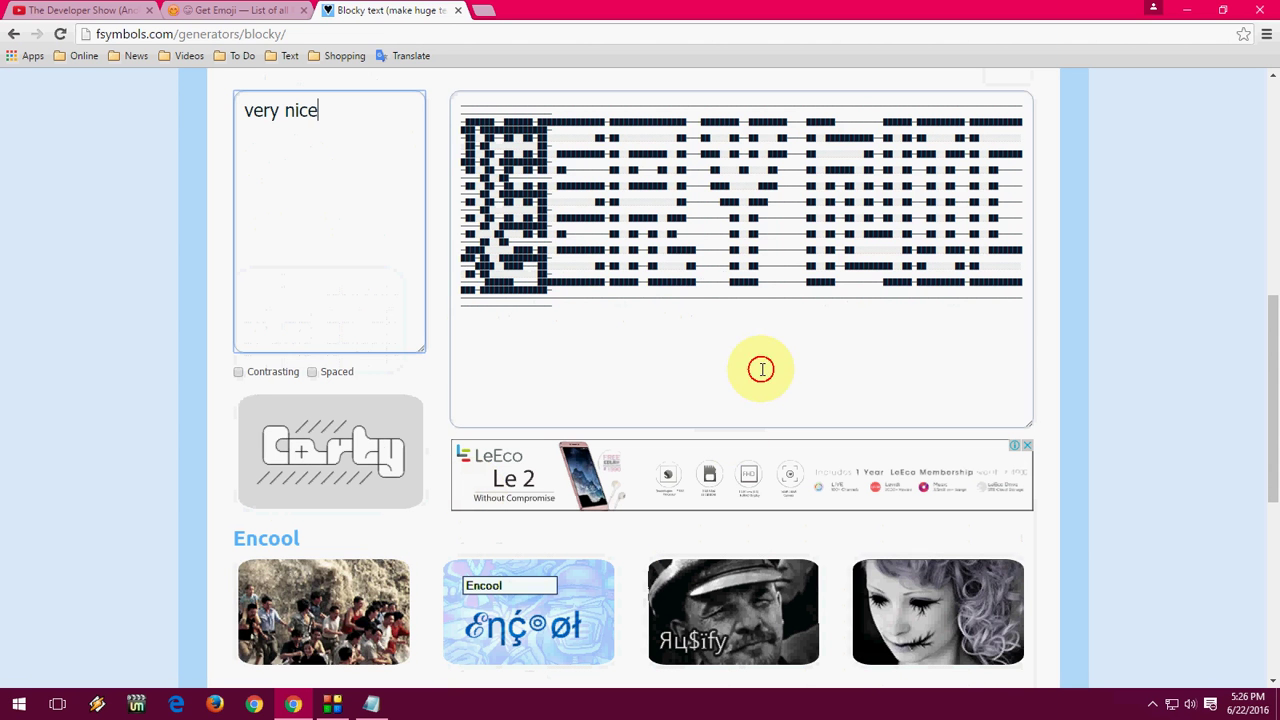
left_click(694, 334)
left_click_drag(513, 185, 1006, 329)
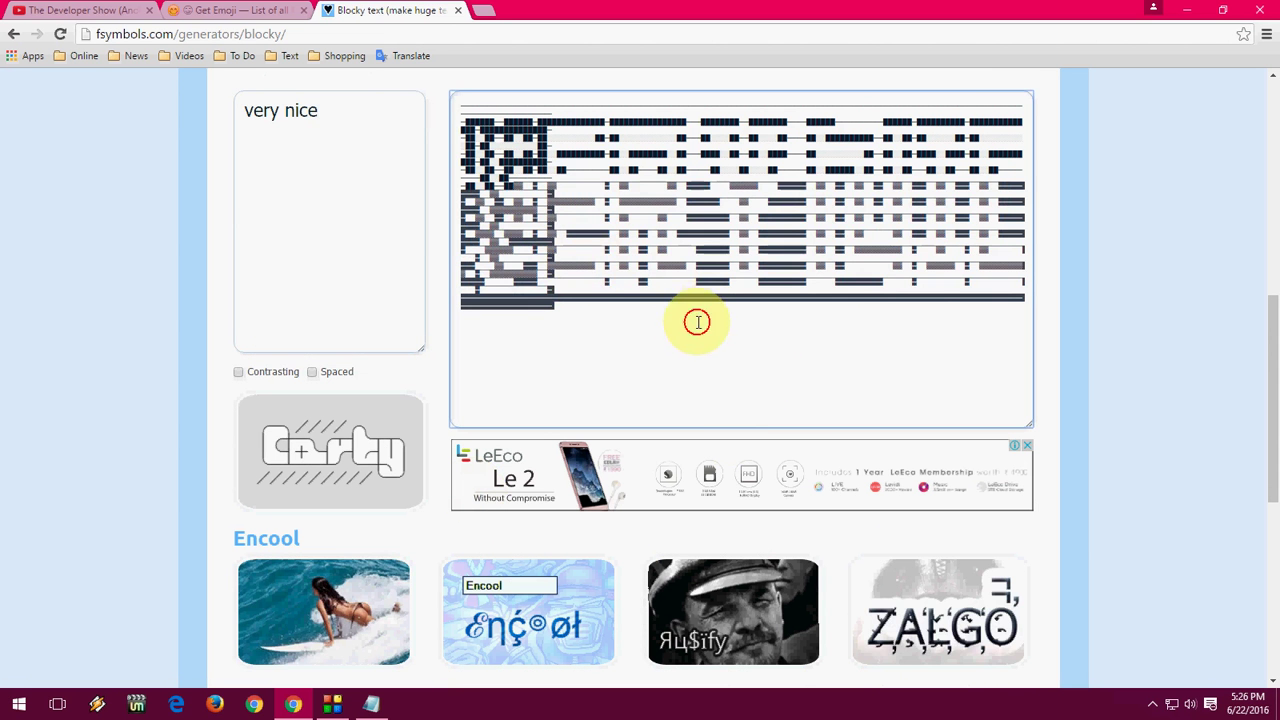
left_click(1004, 329)
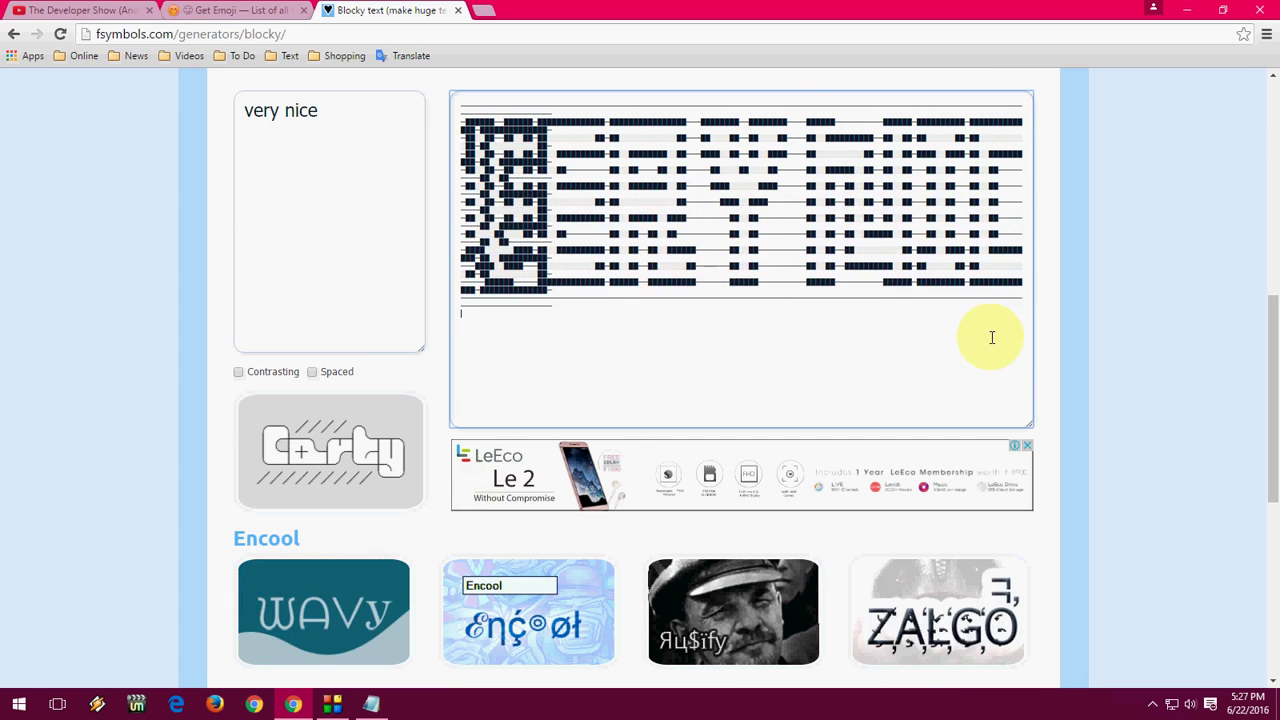
key("ctrl+a")
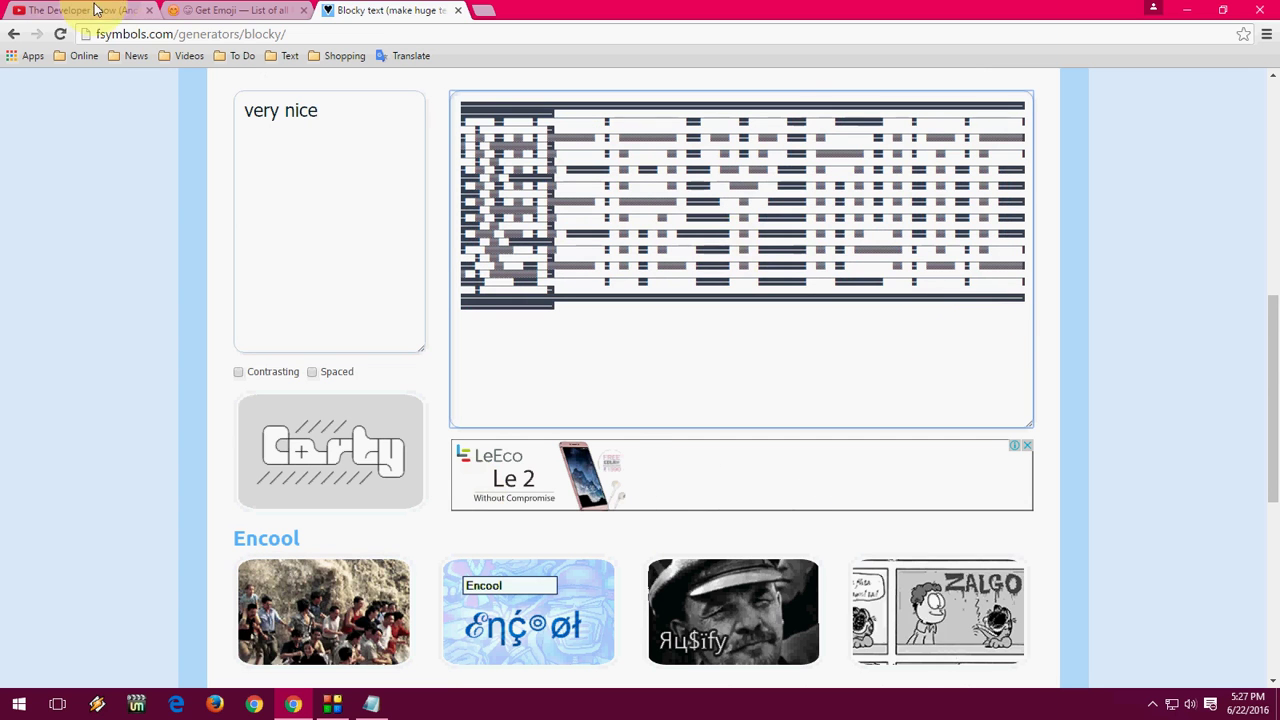
right_click(500, 186)
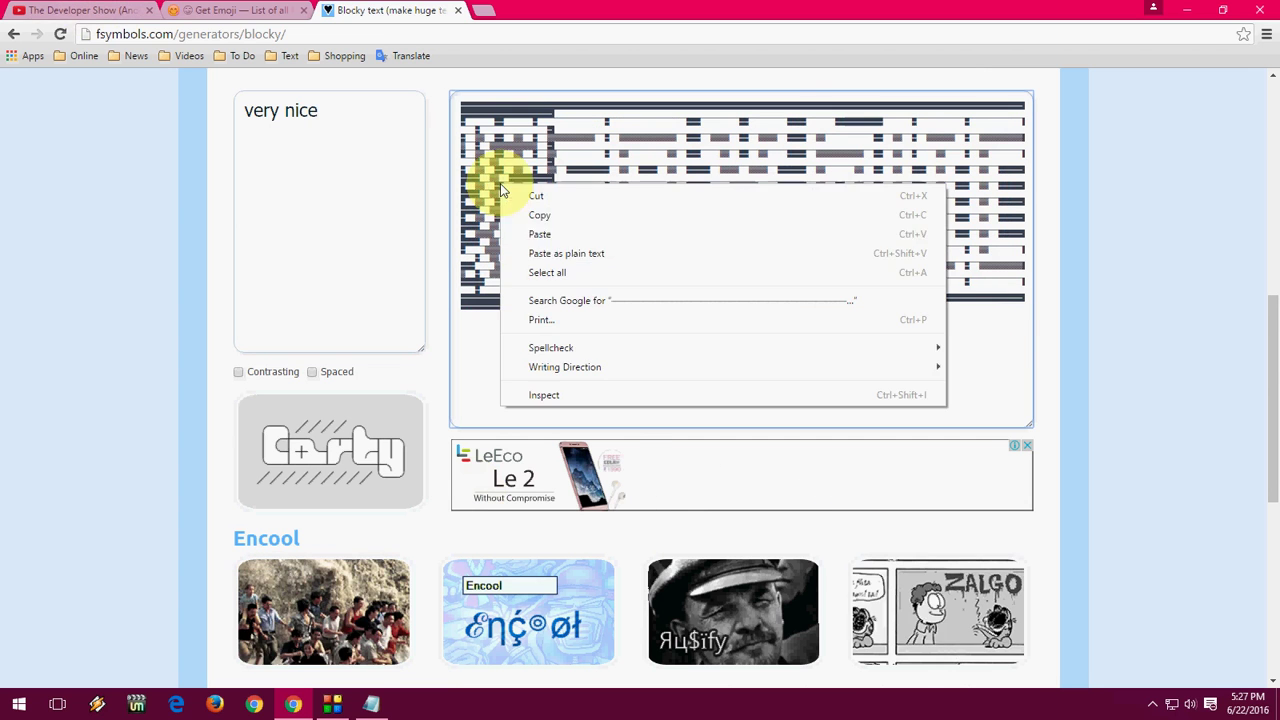
left_click(568, 215)
left_click(85, 10)
Overwrite the small-caps VERY NICE draft with the pasted blocky art and check it
key("ctrl+a")
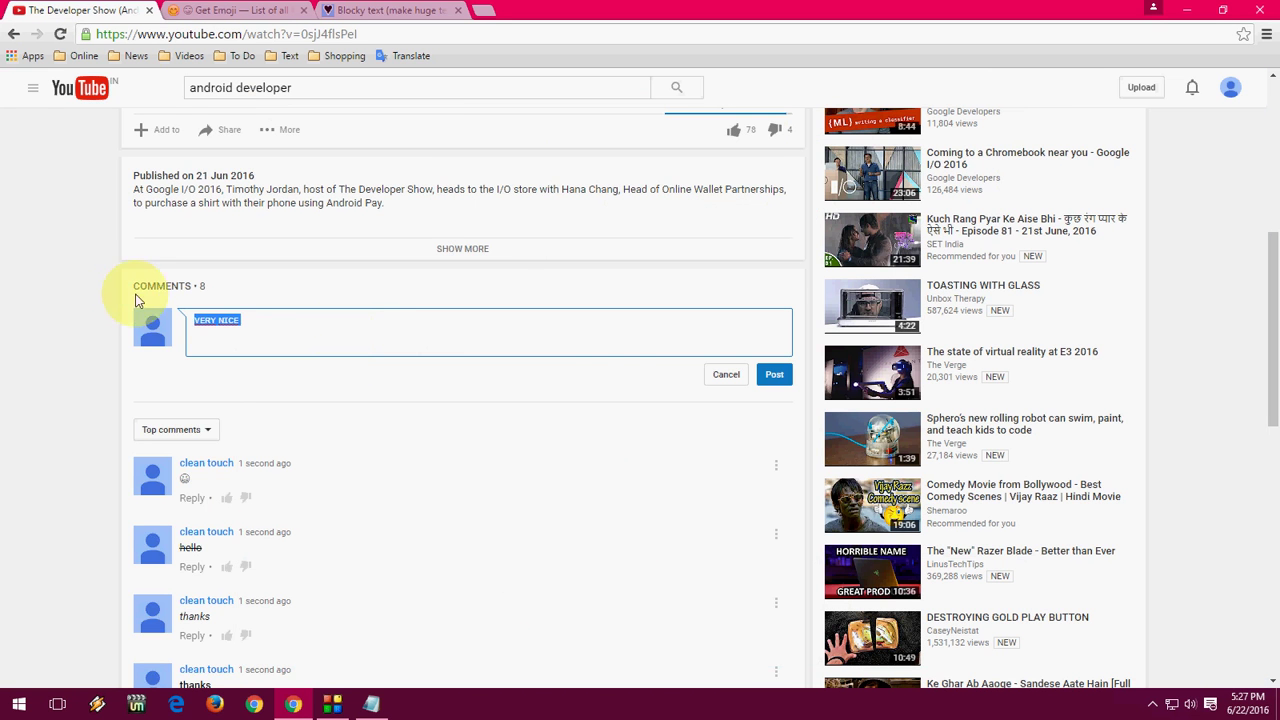
key("ctrl+v")
scroll(342, 362, "down", 1)
scroll(343, 367, "down", 3)
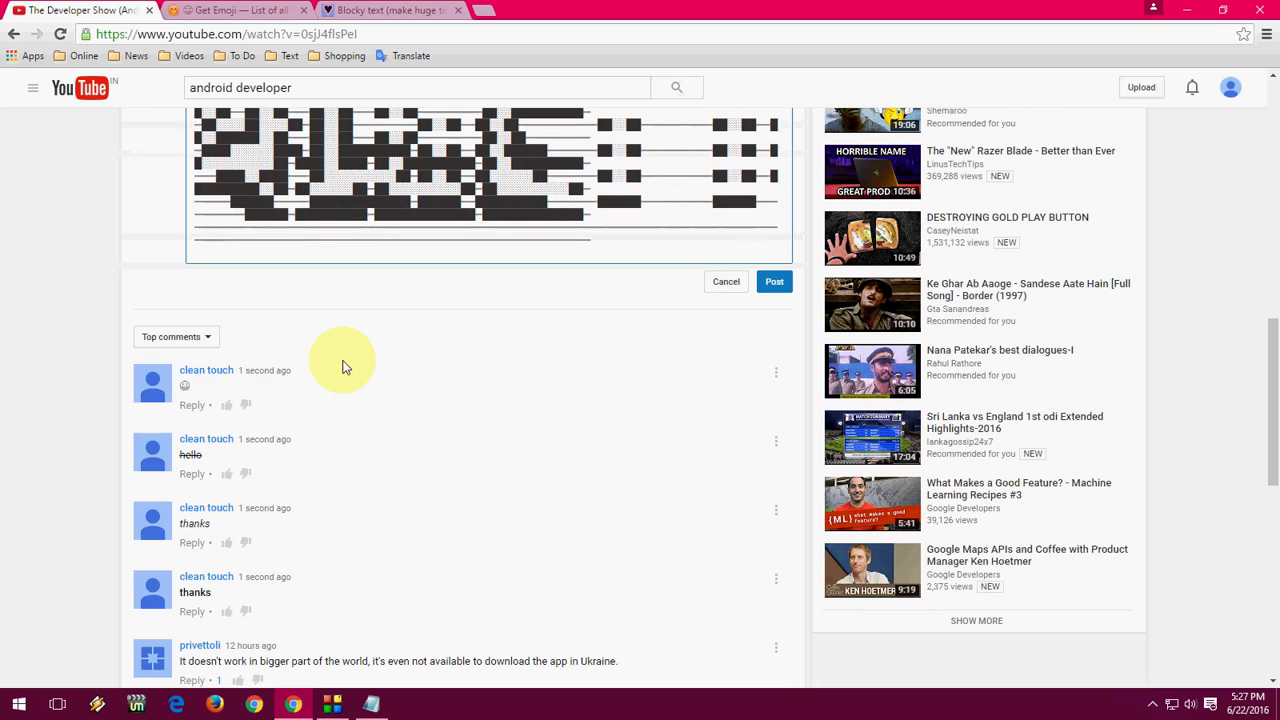
scroll(343, 365, "up", 2)
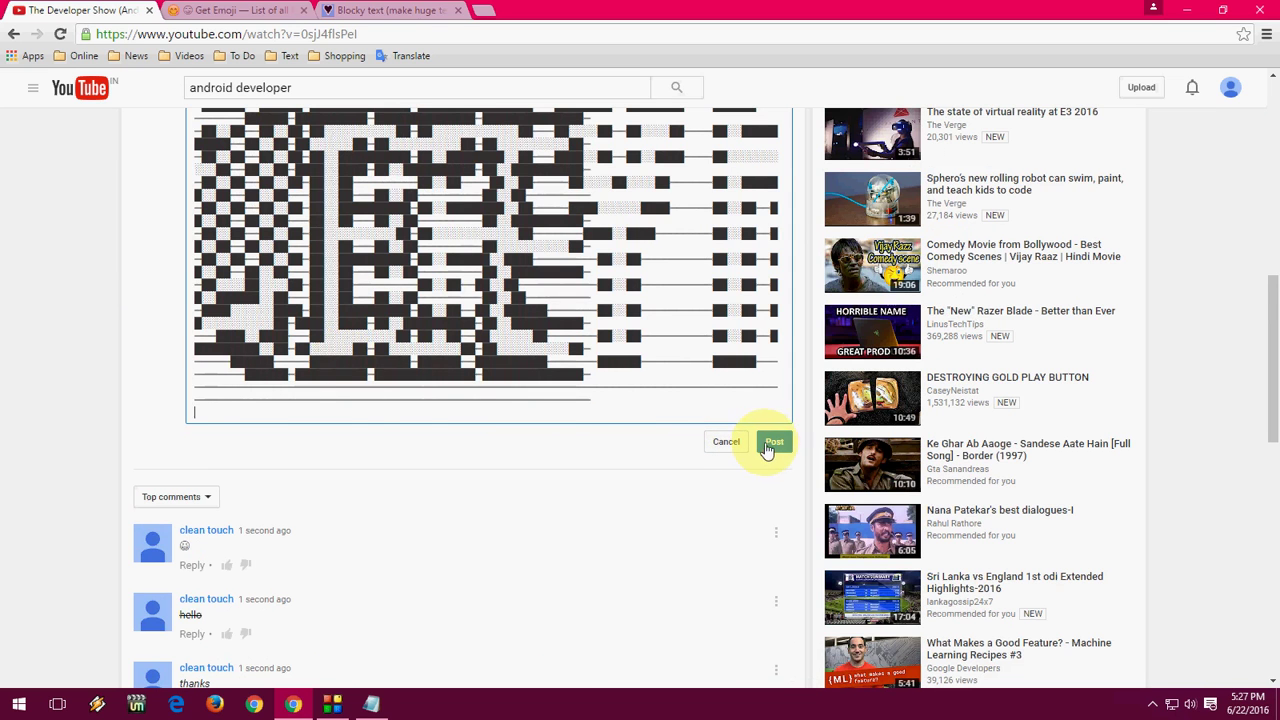
scroll(522, 410, "up", 3)
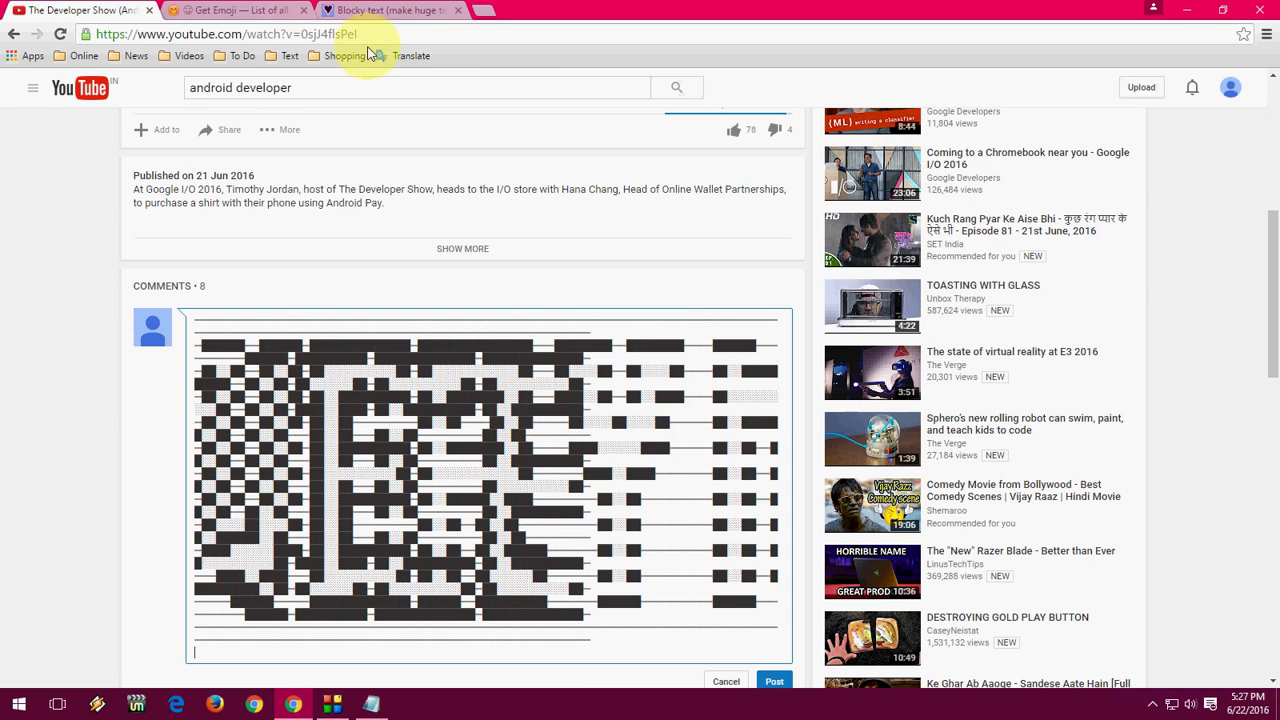
left_click(400, 12)
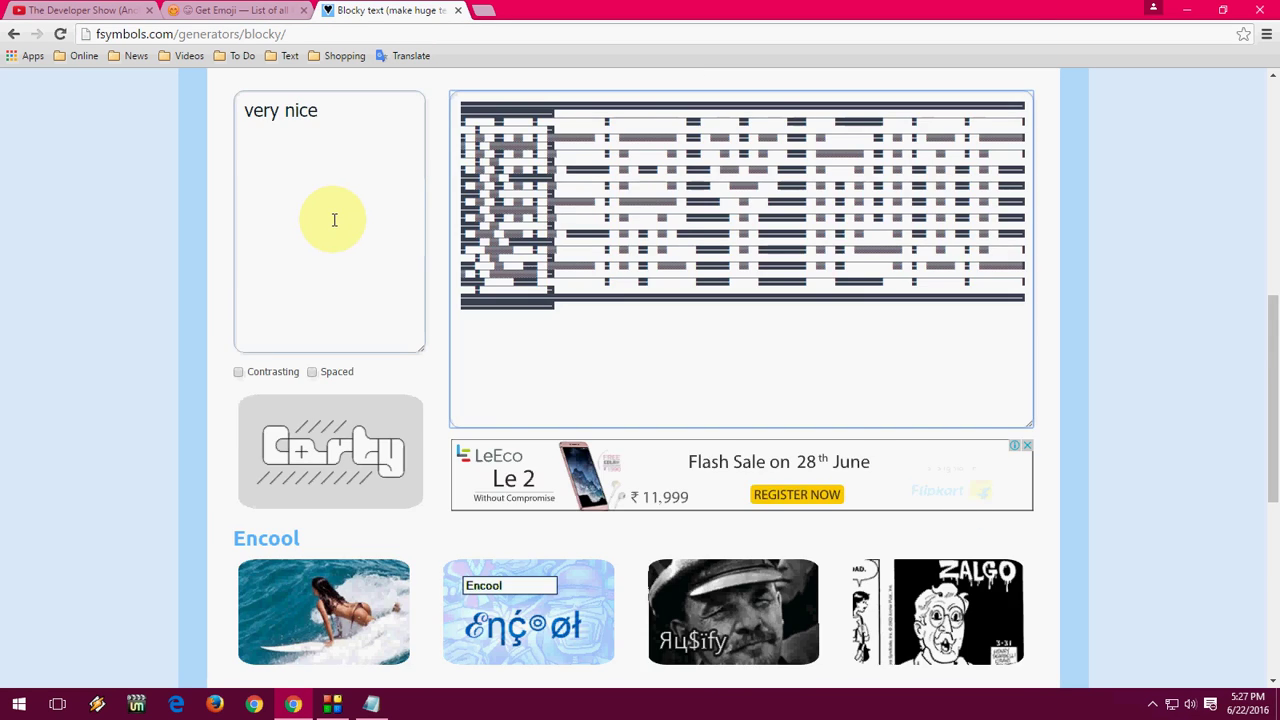
Scroll through the FSymbols page reviewing the blocky output, then go back to YouTube
scroll(340, 220, "down", 2)
scroll(320, 228, "down", 2)
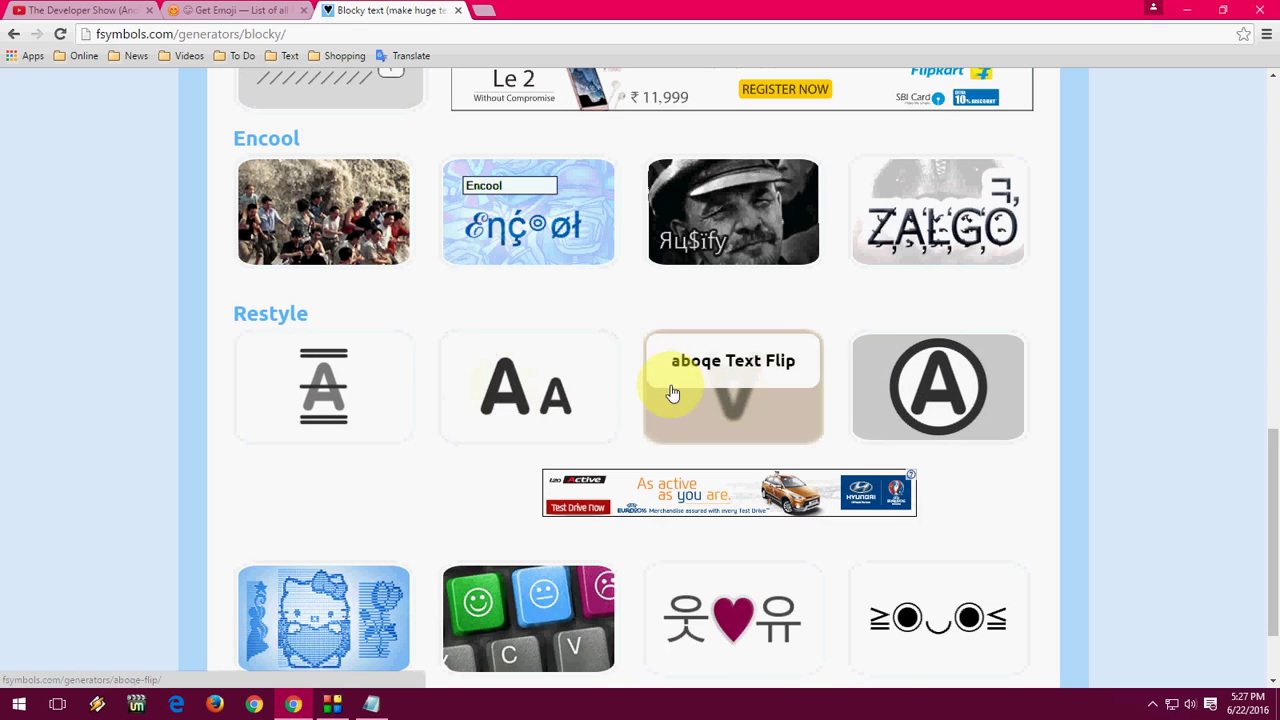
scroll(323, 357, "up", 2)
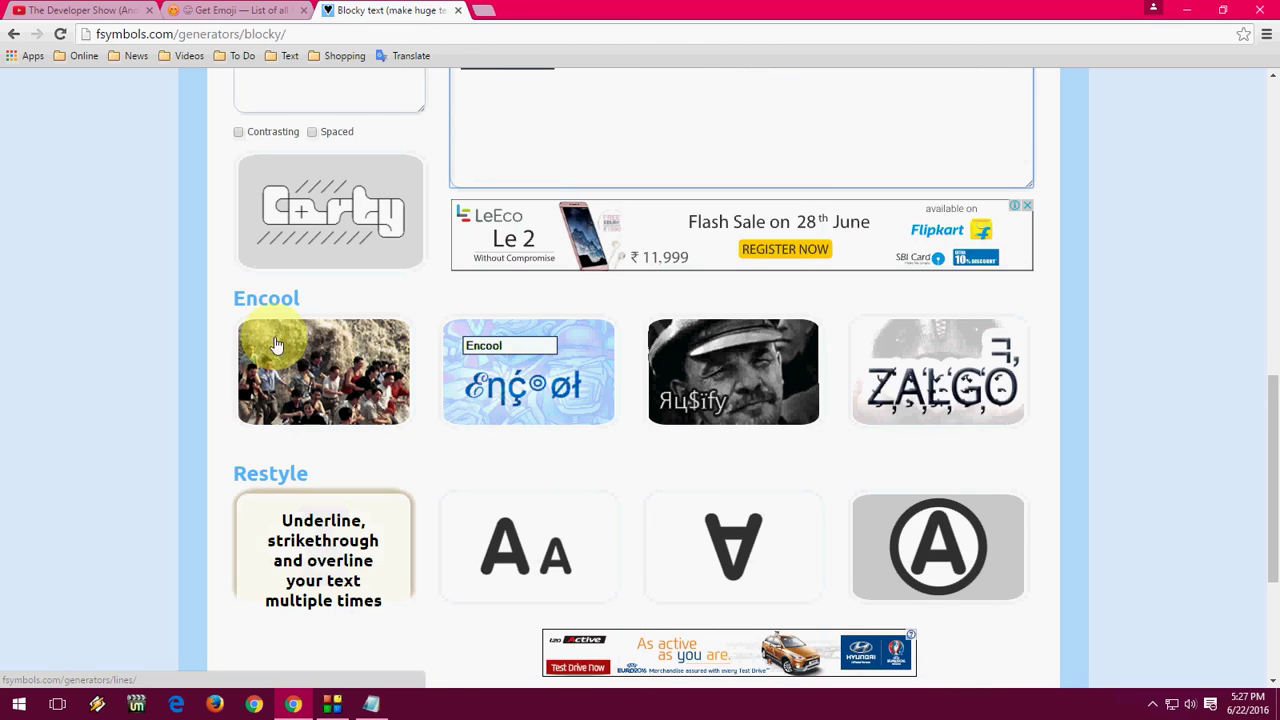
scroll(686, 277, "up", 3)
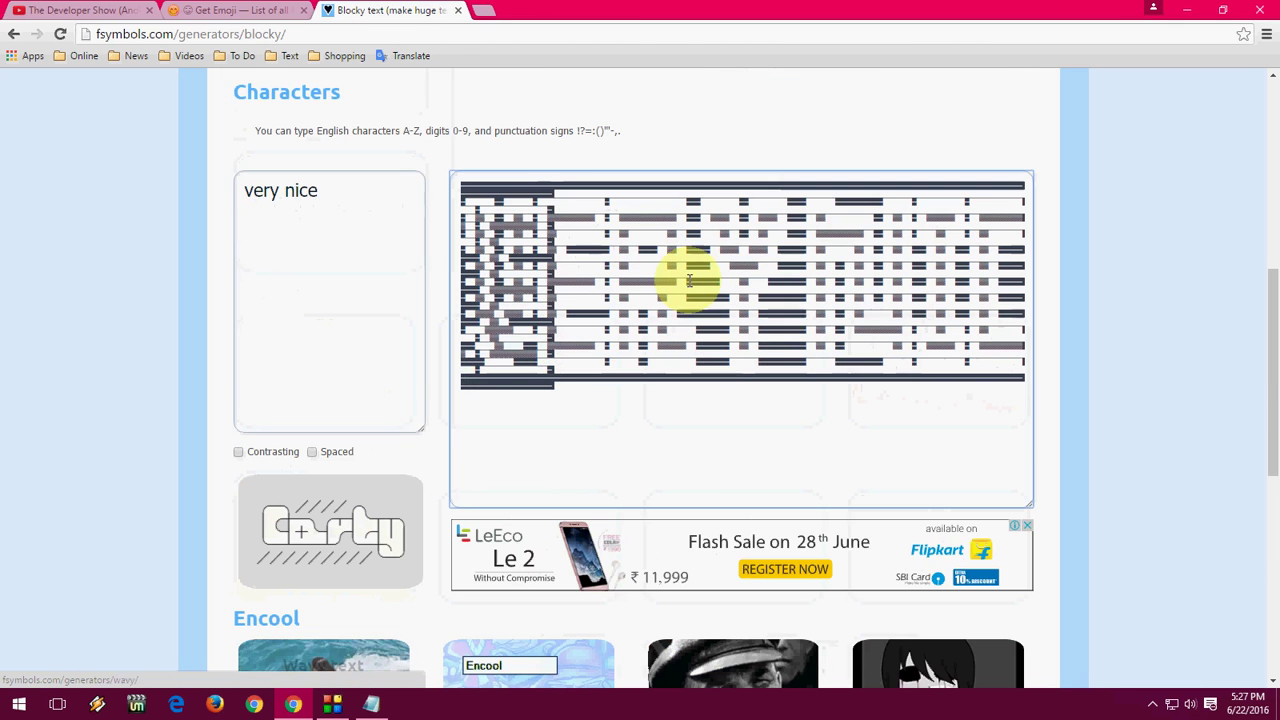
left_click(70, 10)
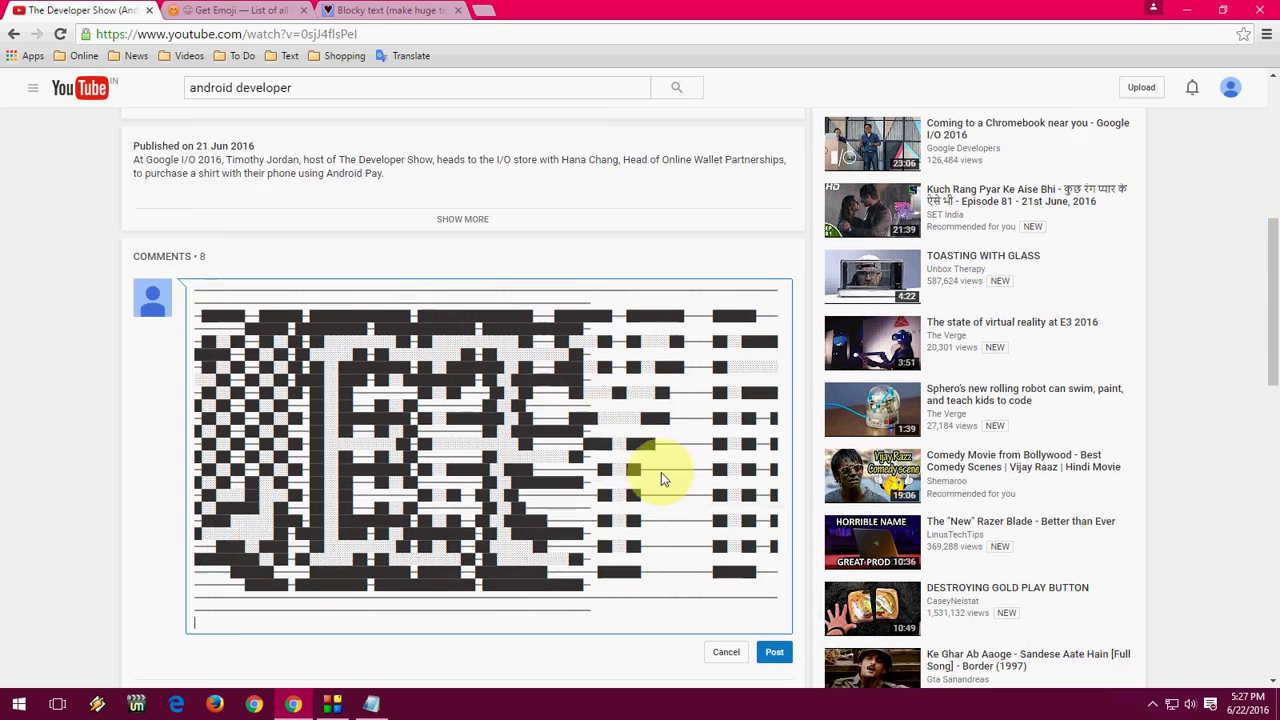
scroll(657, 471, "down", 3)
scroll(600, 445, "down", 3)
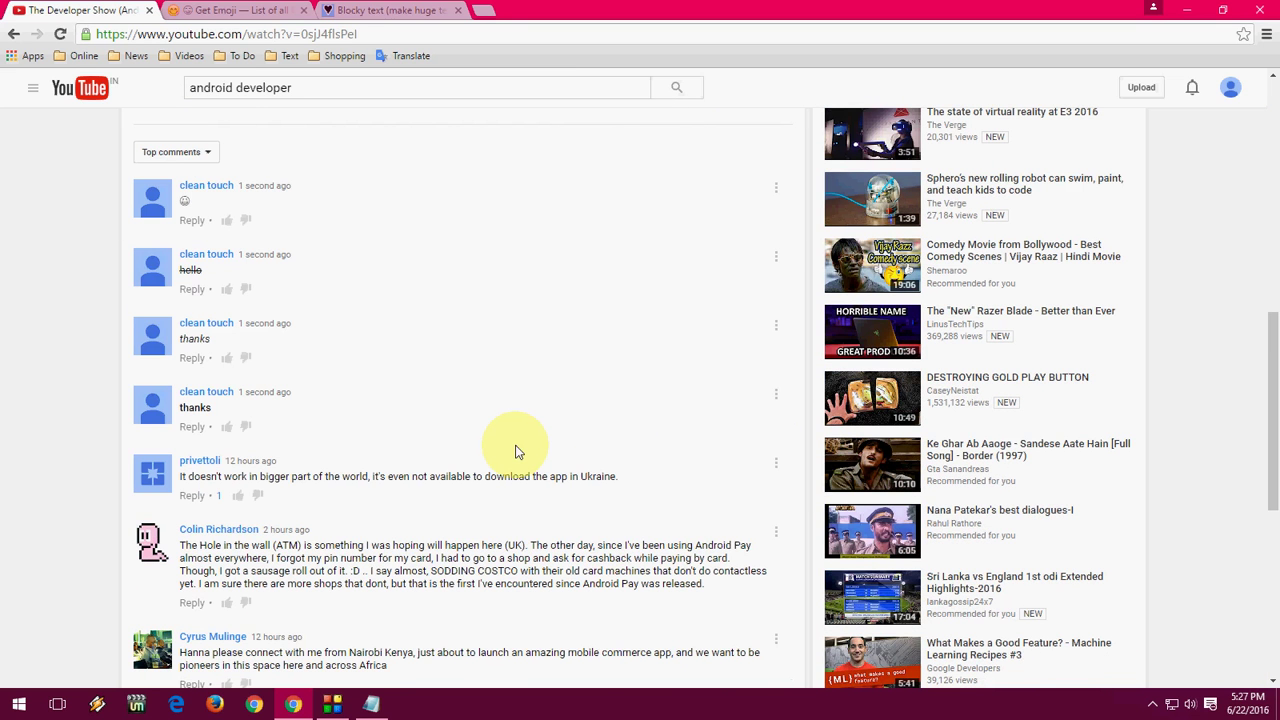